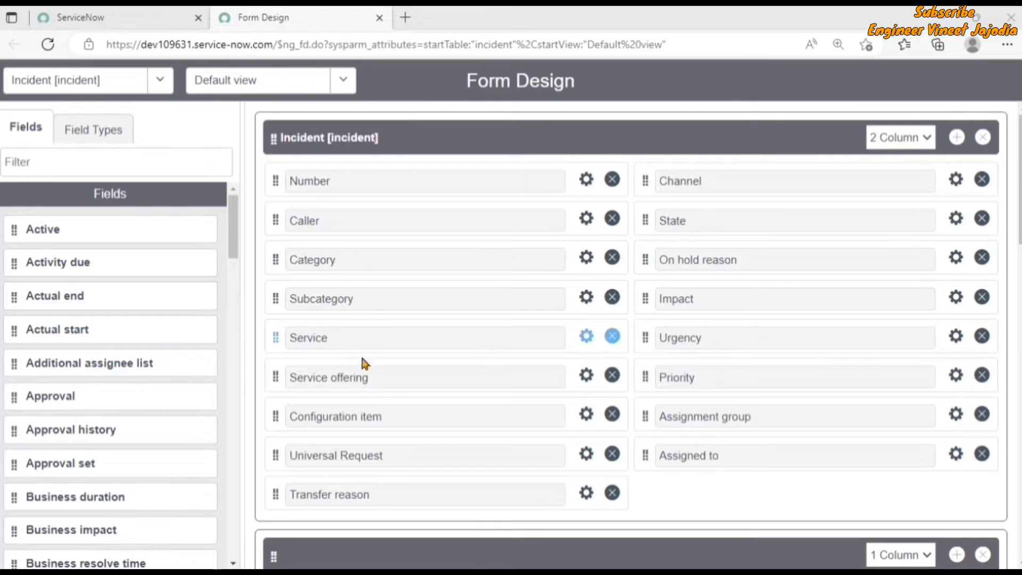
- Add the Active field to the Incident section and position it directly below Number
left_click_drag(28, 228, 413, 299)
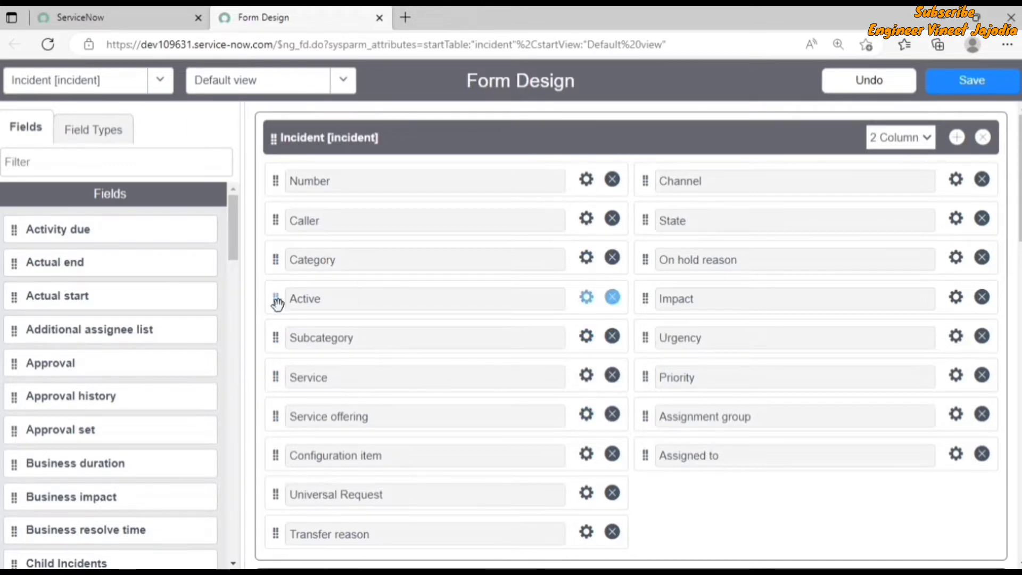
left_click_drag(277, 303, 275, 219)
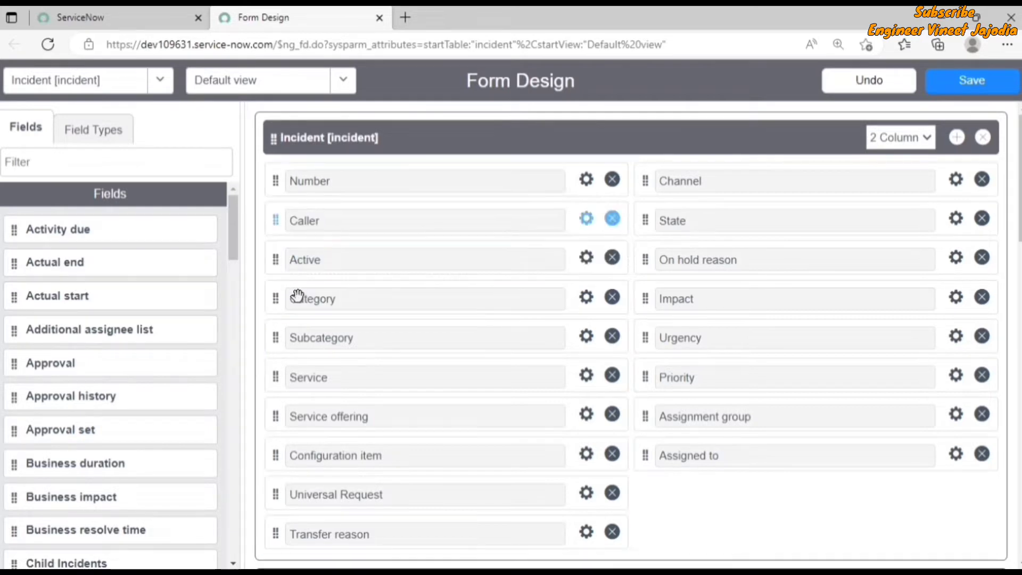
left_click_drag(275, 260, 274, 212)
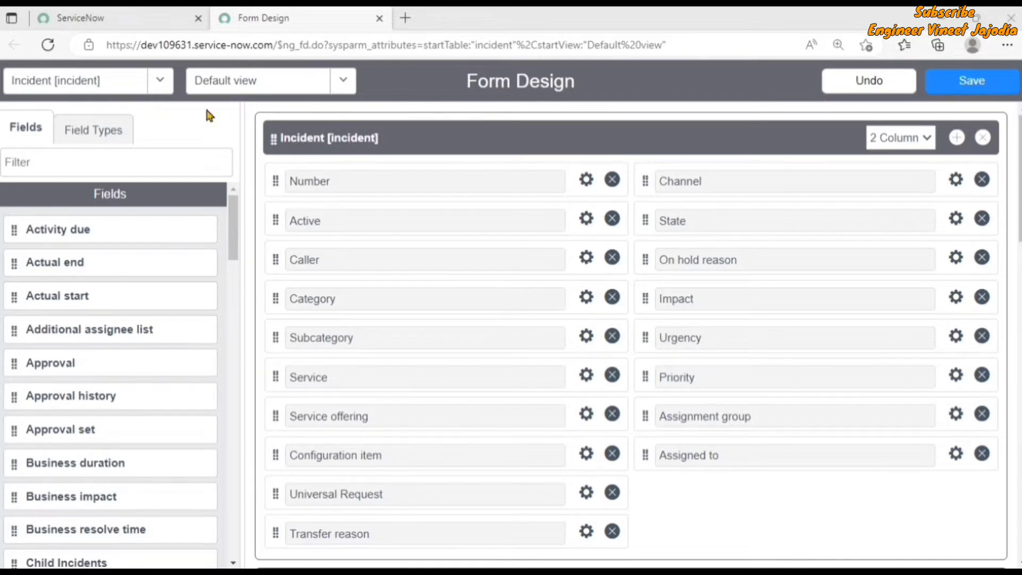
- Review the sections of the Default view, switch the form to the Self Service view and examine its layout
scroll(651, 305, "down", 4)
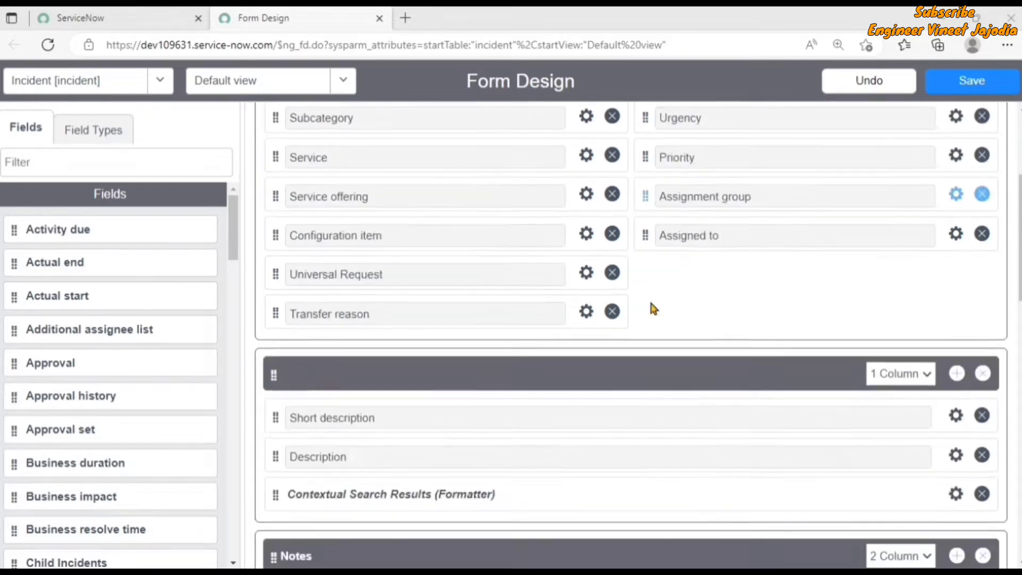
scroll(651, 305, "down", 18)
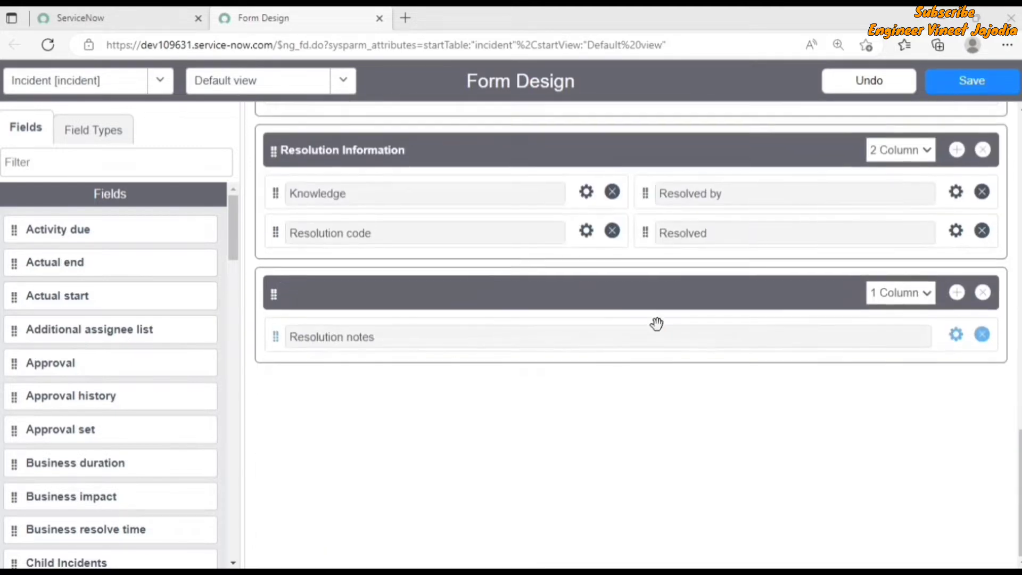
scroll(656, 323, "up", 20)
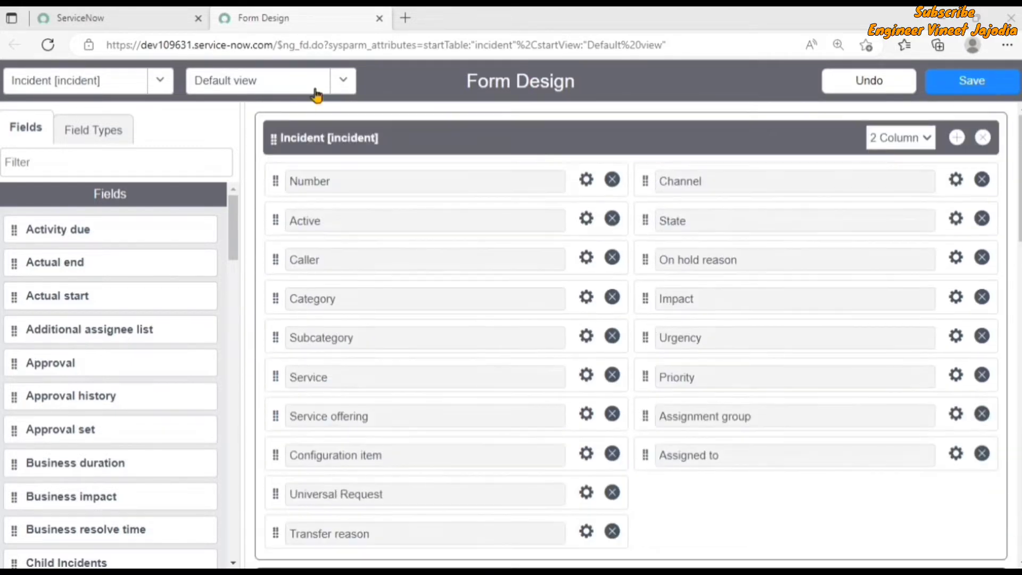
left_click(345, 81)
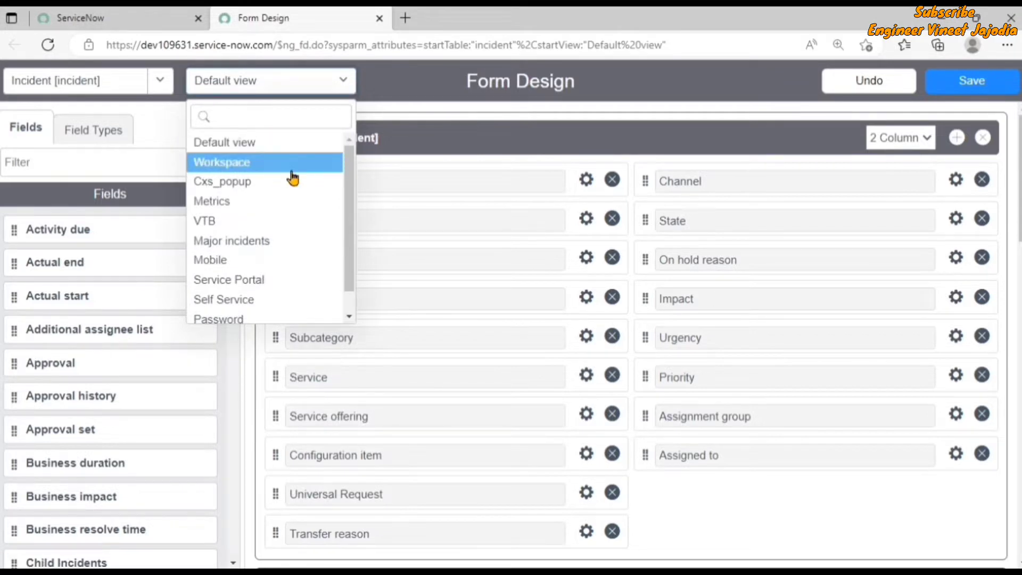
left_click(263, 300)
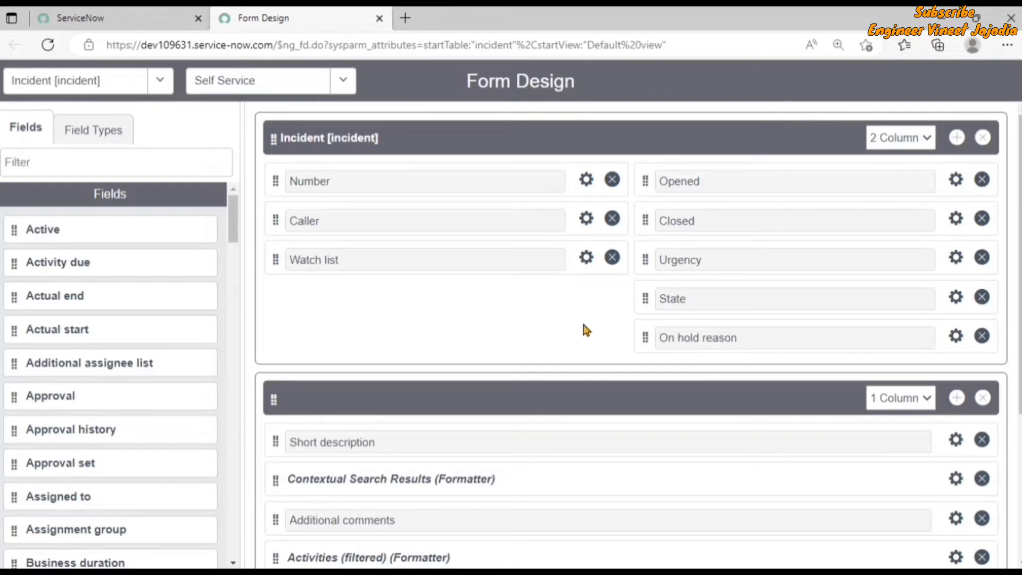
scroll(538, 370, "down", 3)
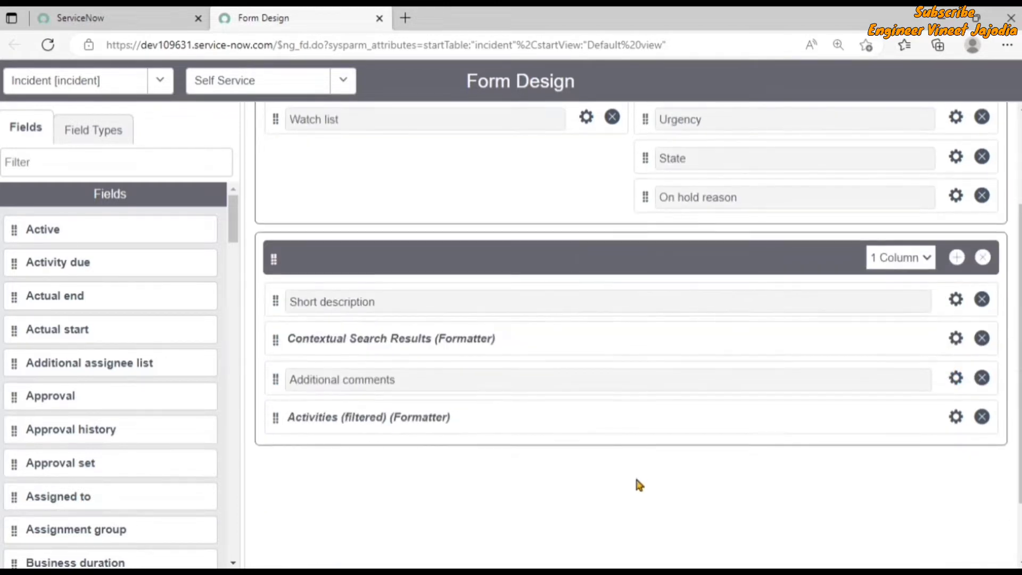
scroll(395, 243, "up", 3)
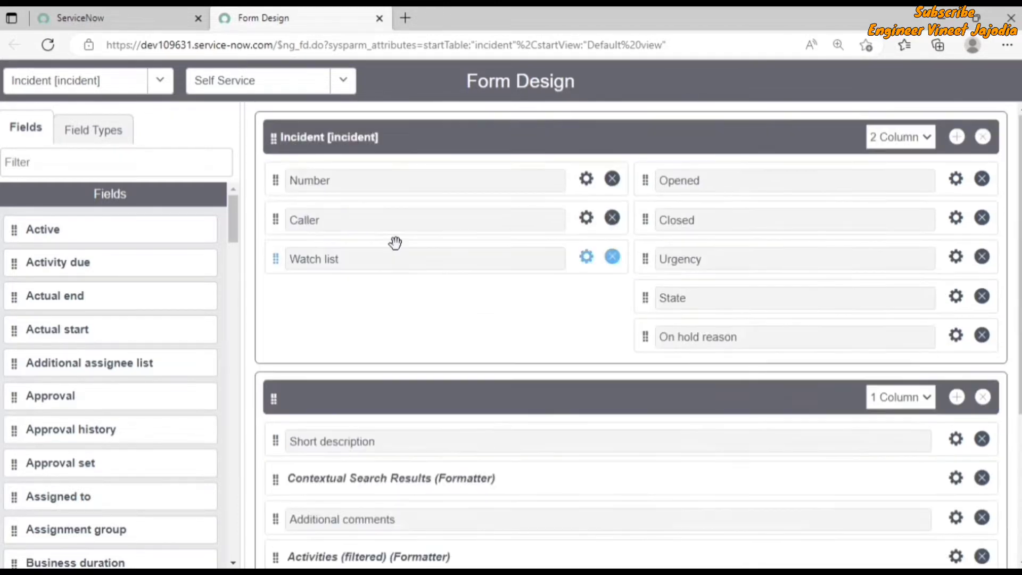
left_click(344, 81)
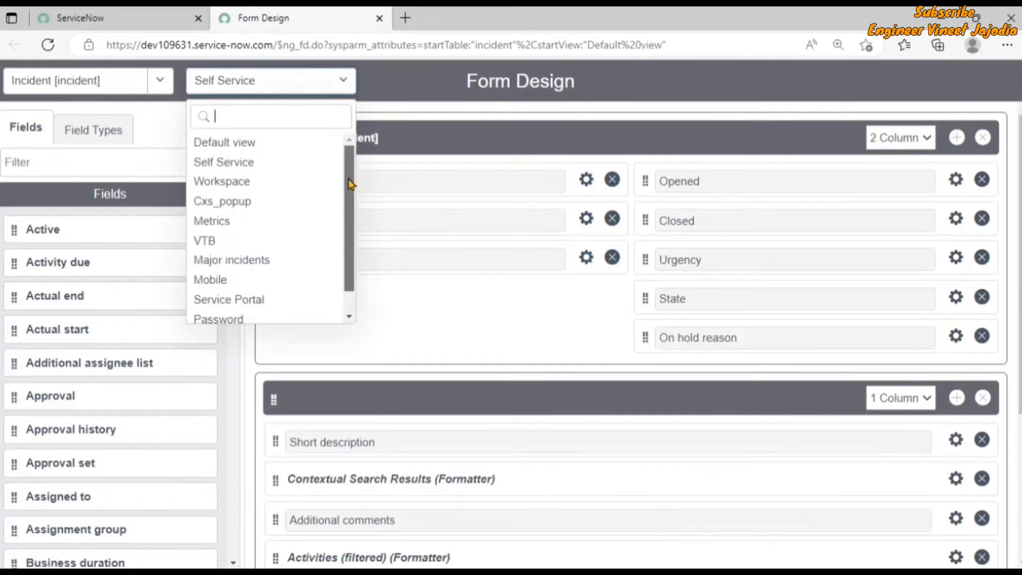
scroll(350, 217, "down", 1)
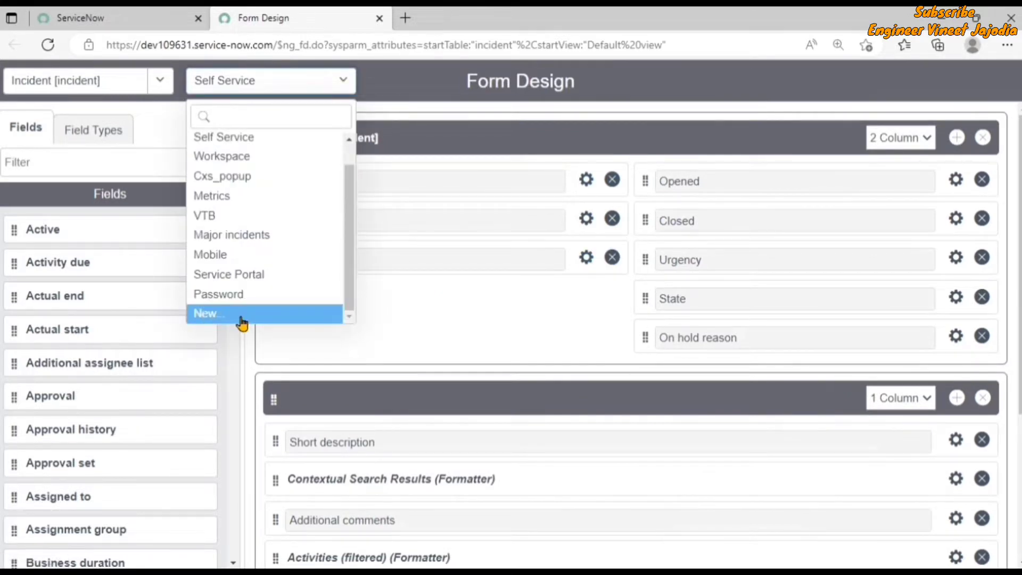
left_click(276, 317)
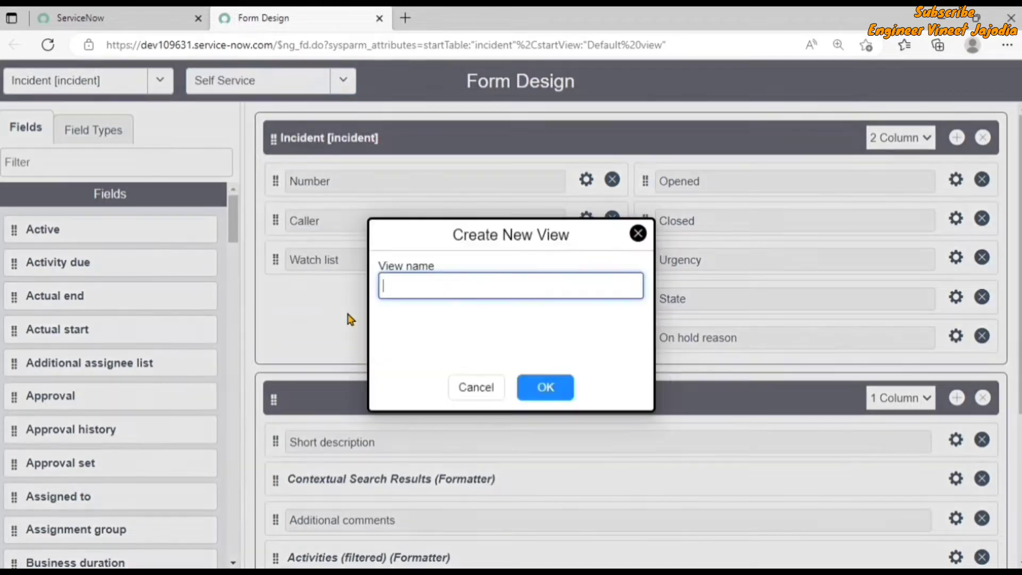
key("Escape")
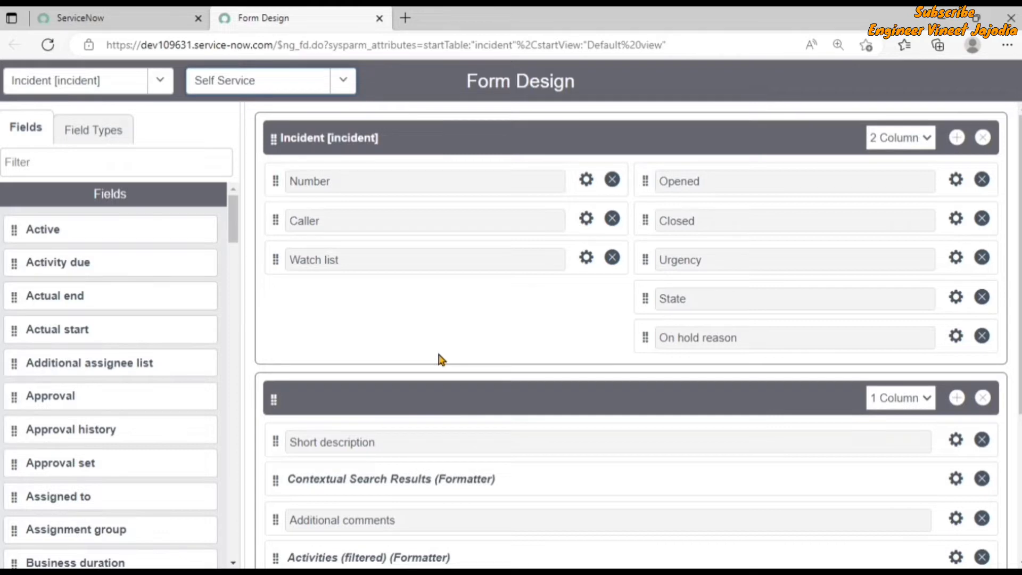
- Return to the Default view and add the Active field to the Incident section directly below Number
left_click(343, 79)
left_click(256, 144)
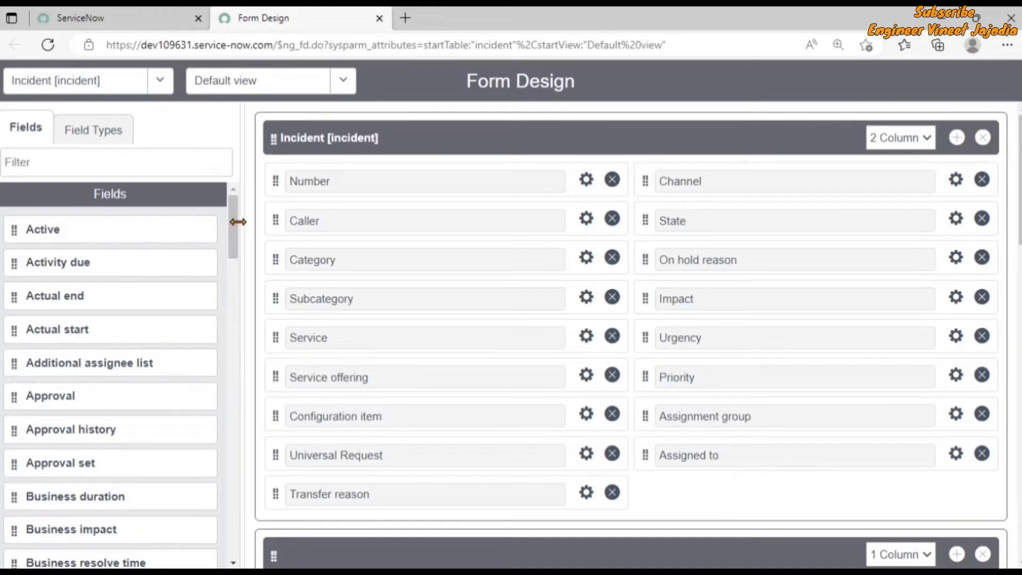
left_click_drag(238, 222, 232, 362)
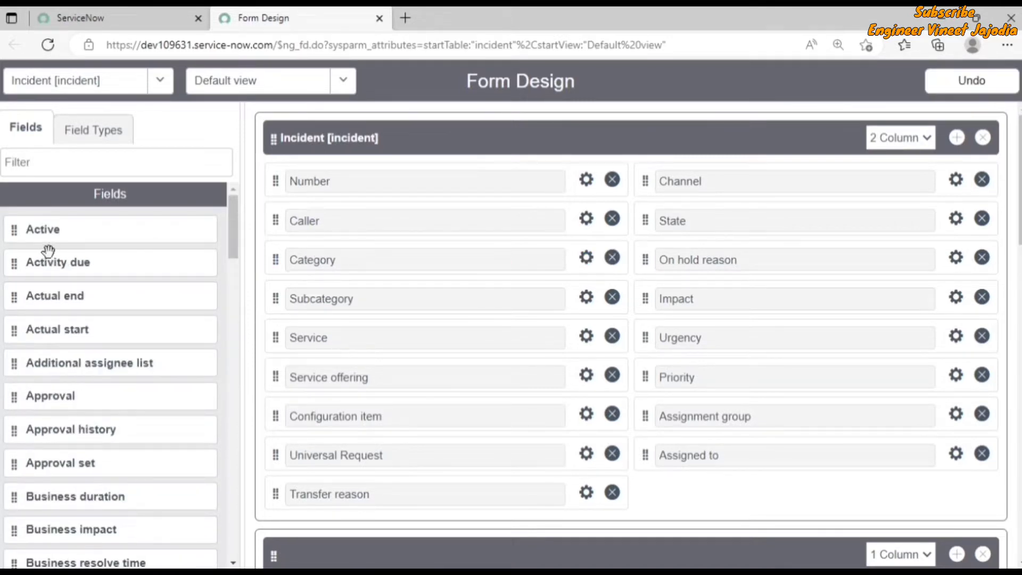
left_click_drag(42, 229, 352, 209)
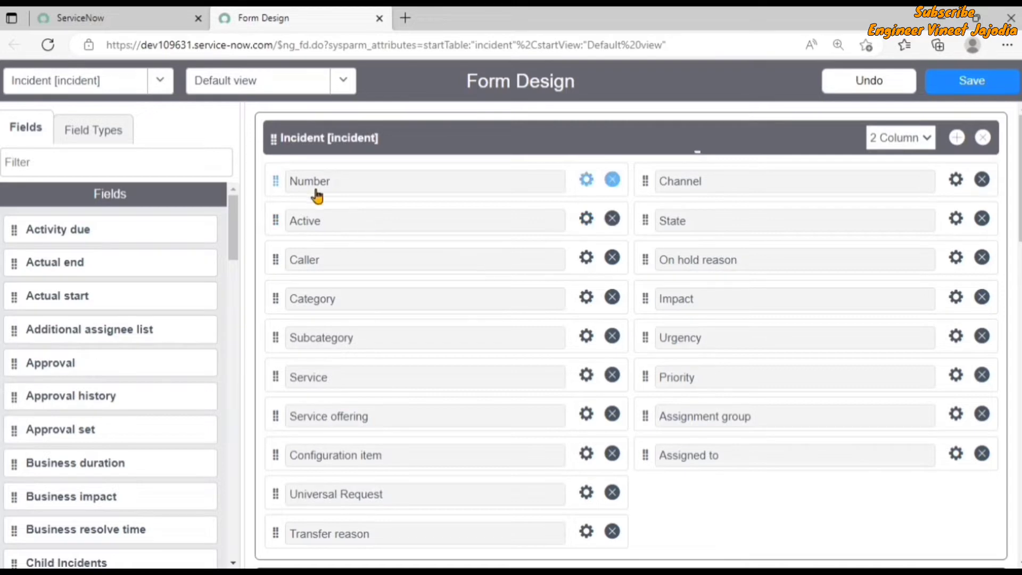
- Examine the properties of the Active field and of the Category field, closing each without changes
left_click(586, 221)
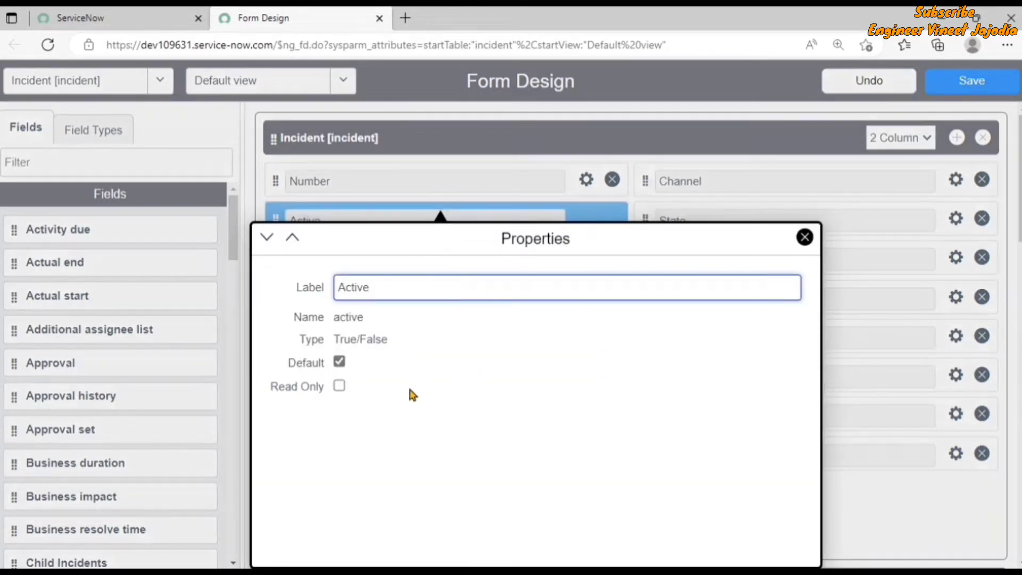
left_click(803, 239)
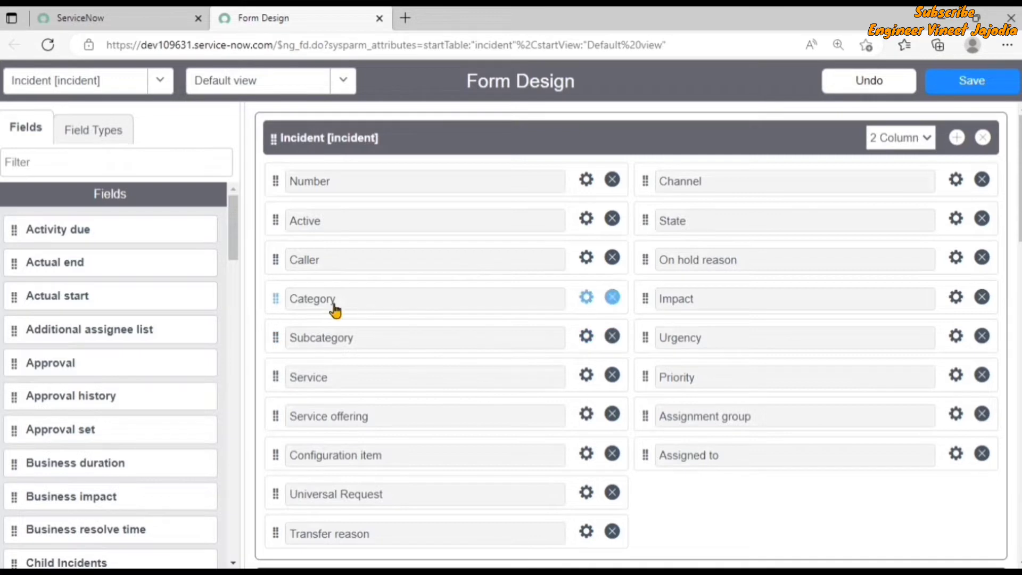
left_click(586, 299)
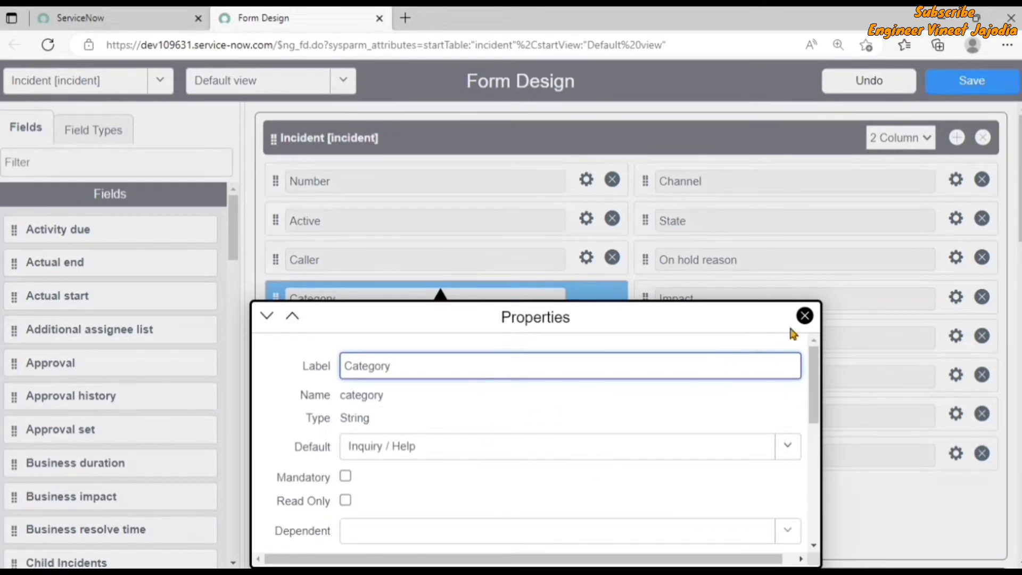
left_click(805, 316)
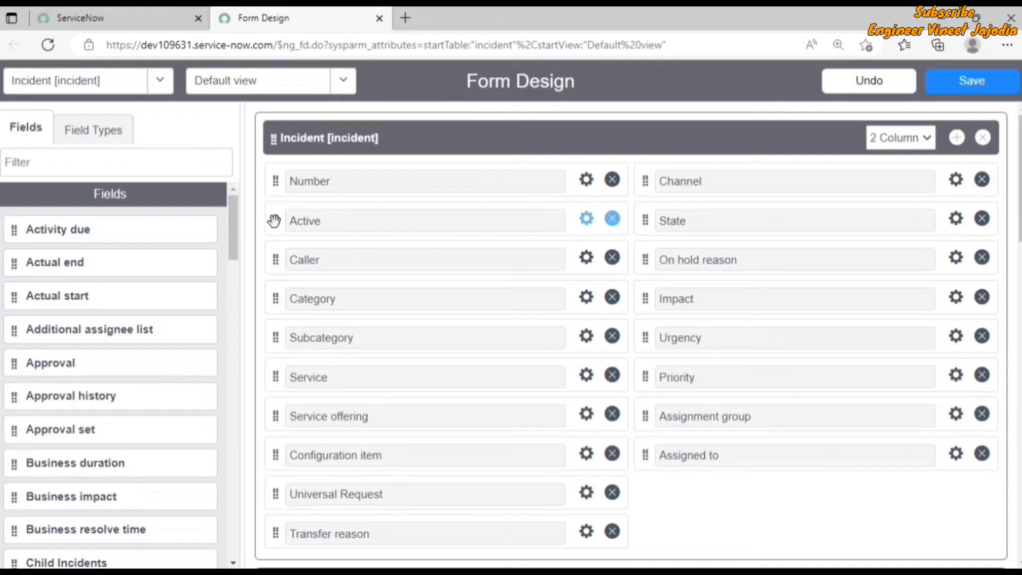
- Move the Active field in the Incident section to between Subcategory and Service
left_click_drag(274, 220, 306, 356)
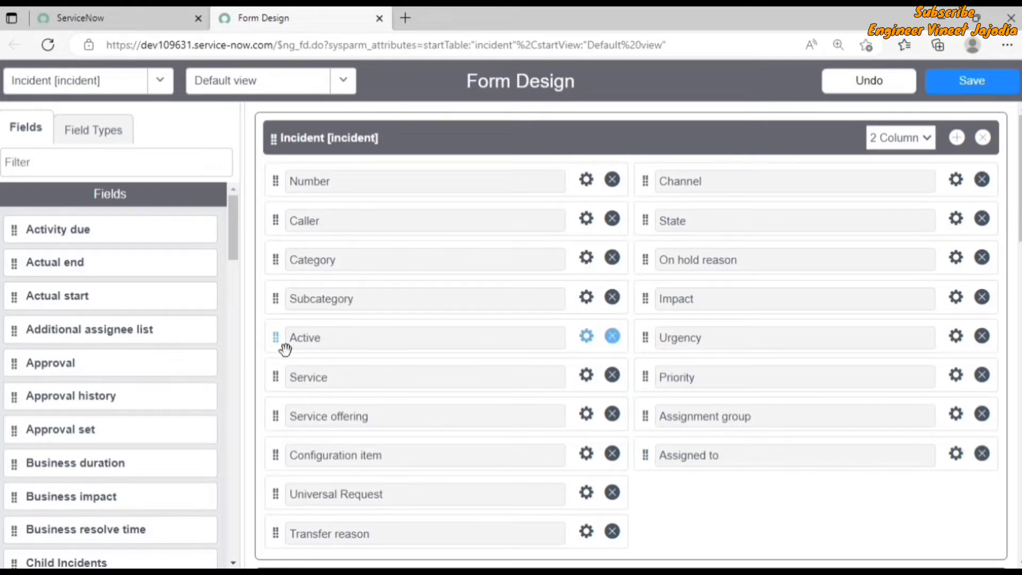
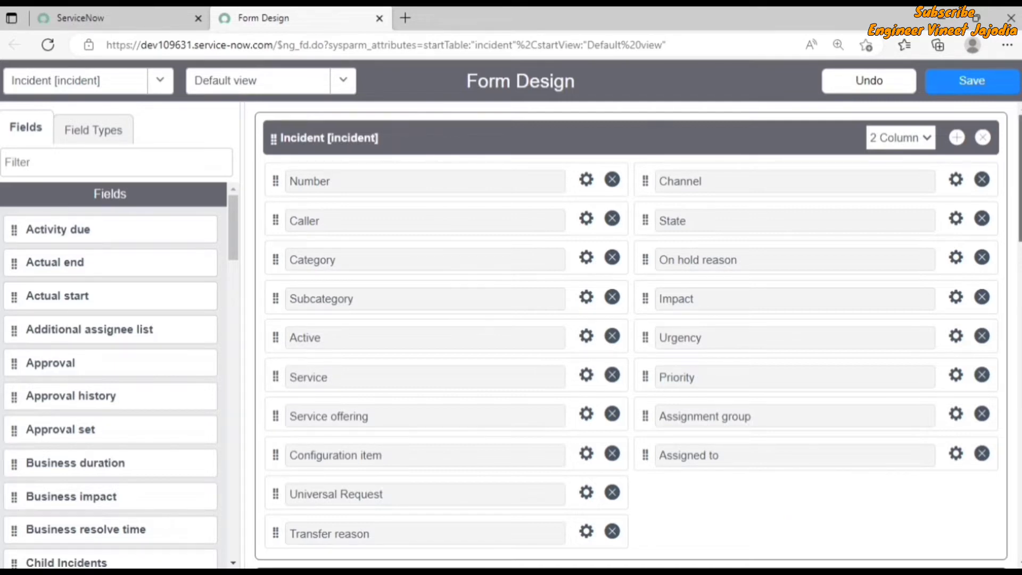
- Add a new section at the end of the form, below the section holding Resolution notes
scroll(632, 335, "down", 15)
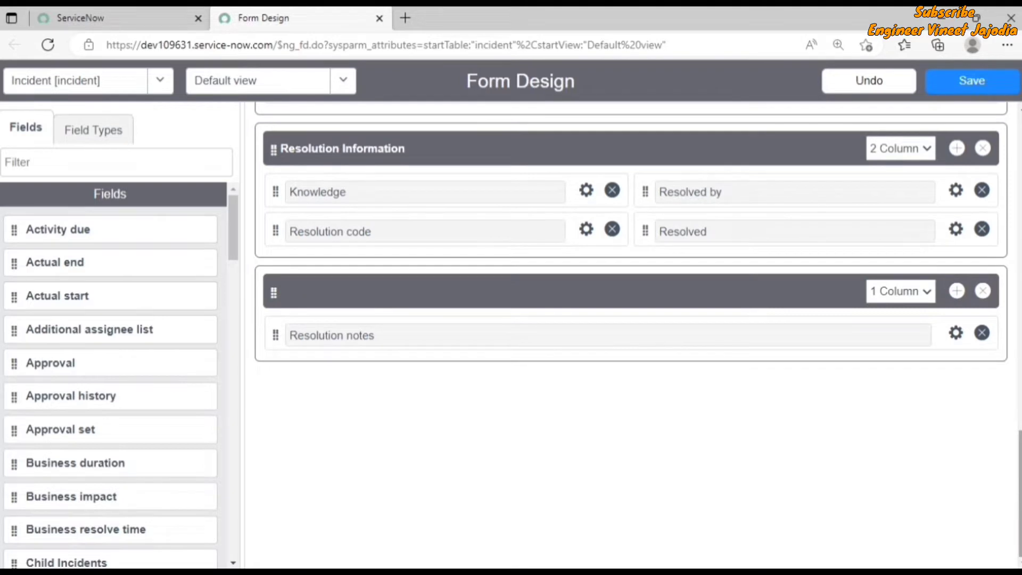
scroll(632, 336, "up", 10)
scroll(631, 335, "up", 5)
scroll(632, 336, "down", 15)
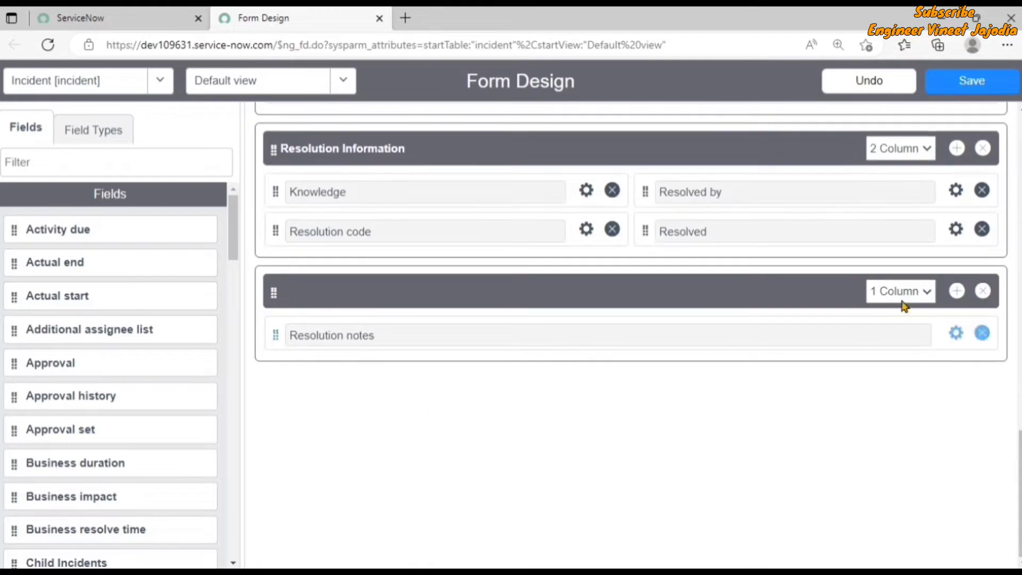
left_click(957, 292)
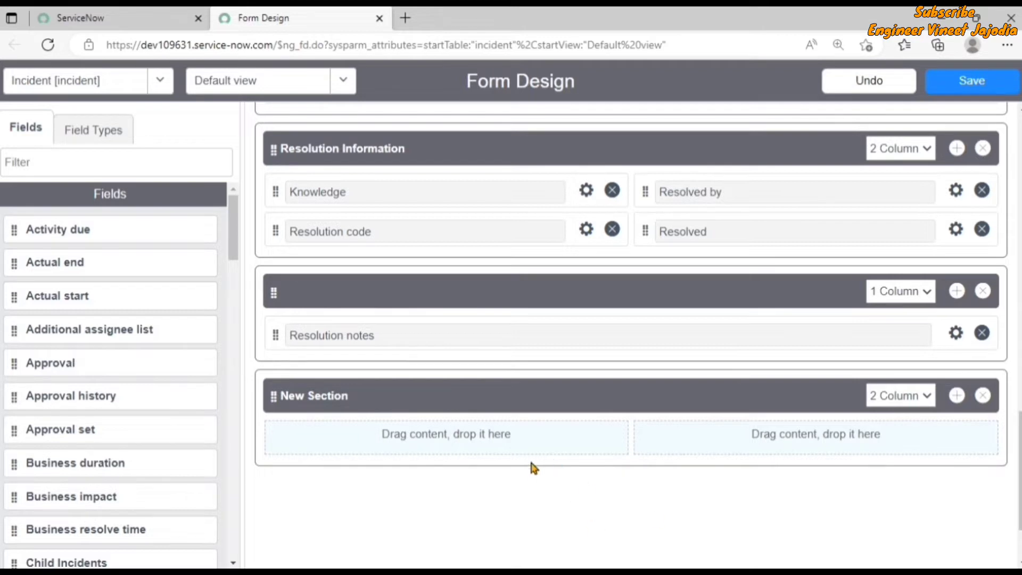
- Set the new section's layout to 1 Column and place the Approval field in it
left_click(915, 403)
left_click(524, 489)
left_click(932, 405)
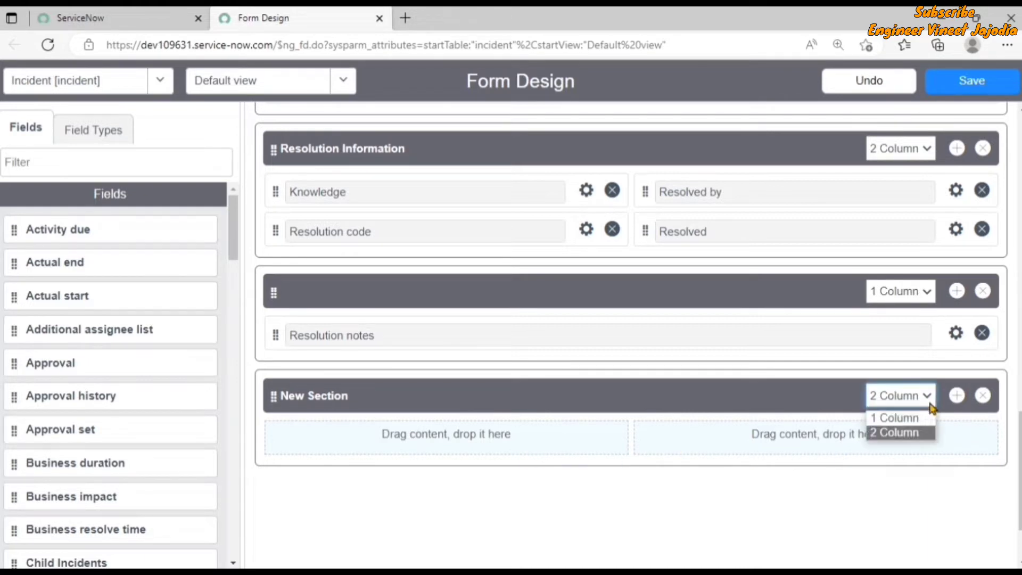
left_click(906, 417)
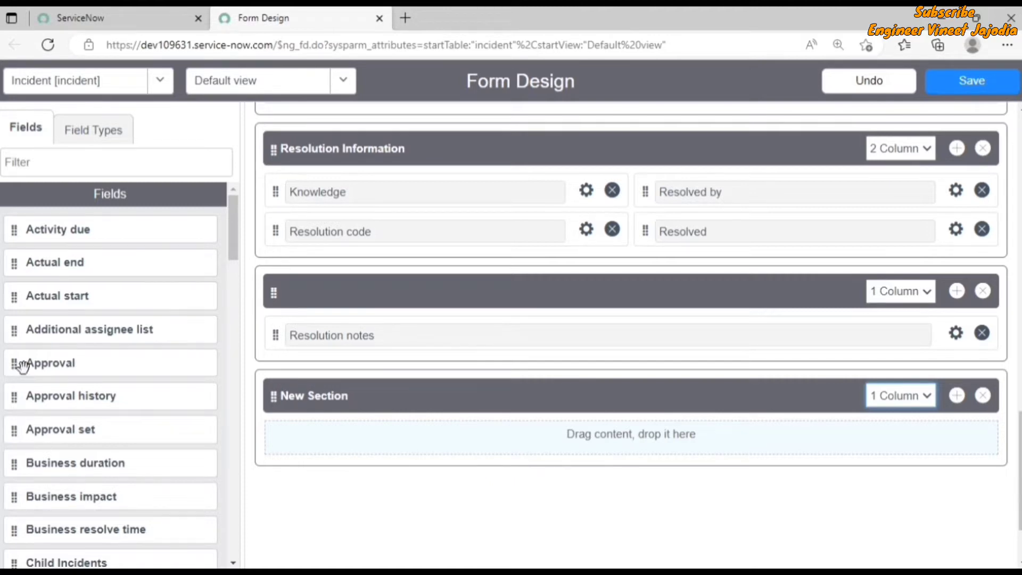
left_click_drag(34, 365, 507, 516)
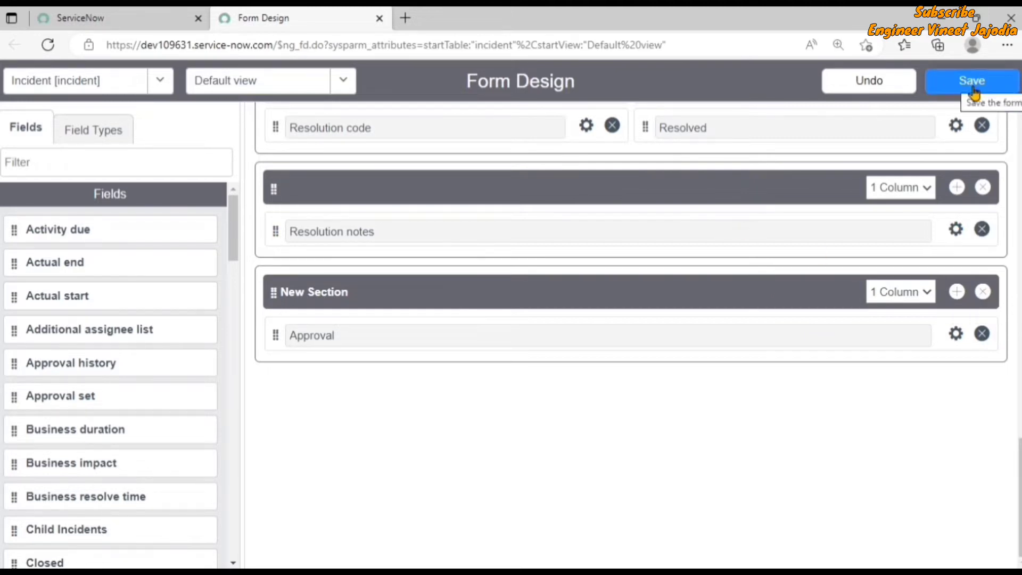
- Move the Notes section above the untitled section that holds Short description and Description
scroll(605, 423, "up", 10)
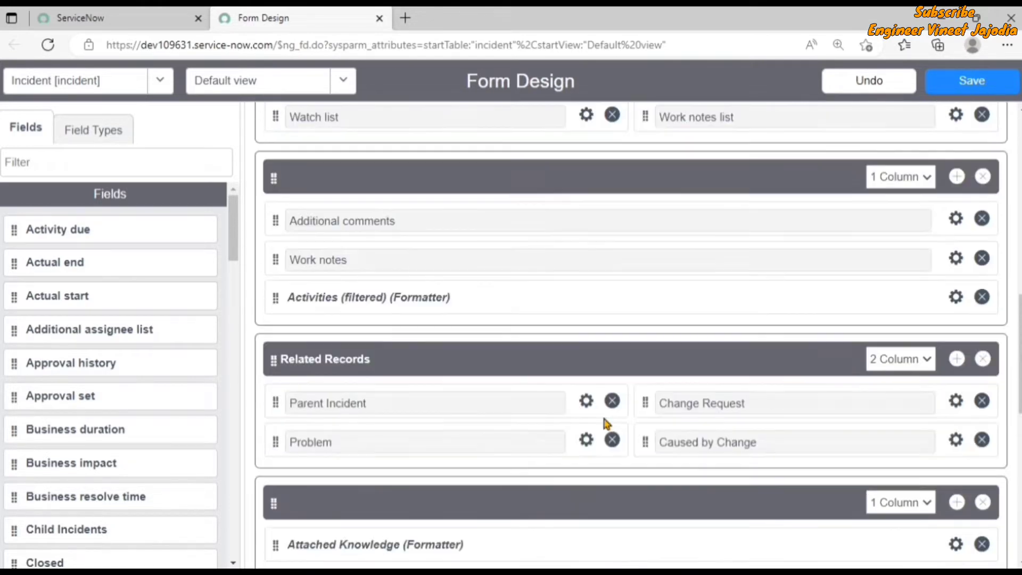
scroll(604, 418, "up", 3)
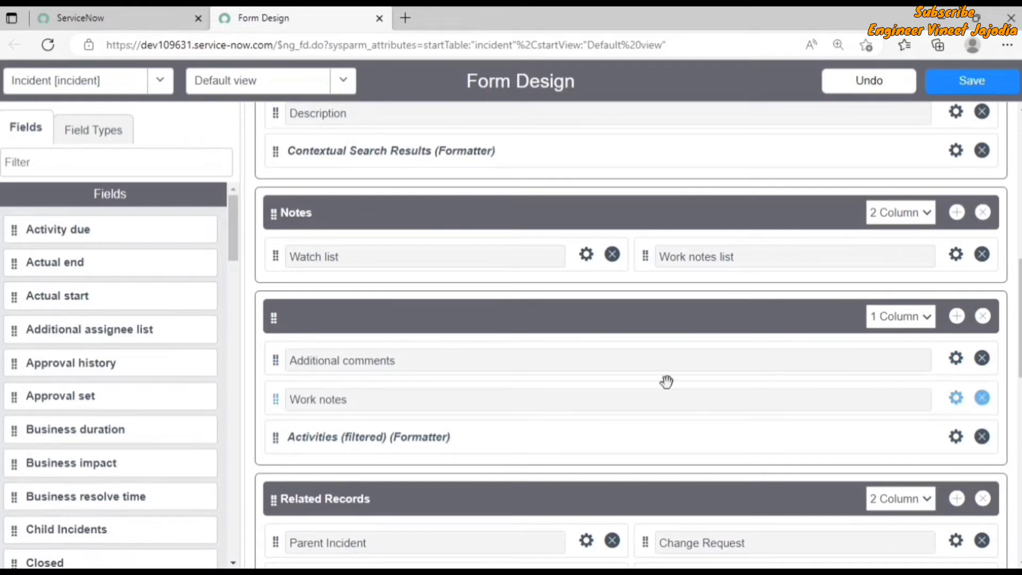
scroll(586, 394, "up", 10)
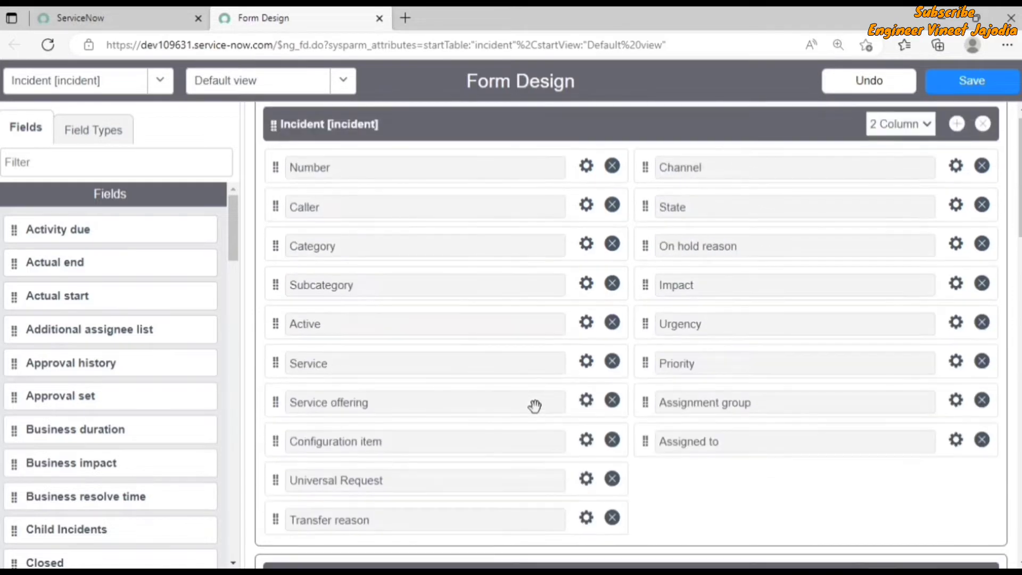
scroll(548, 410, "down", 3)
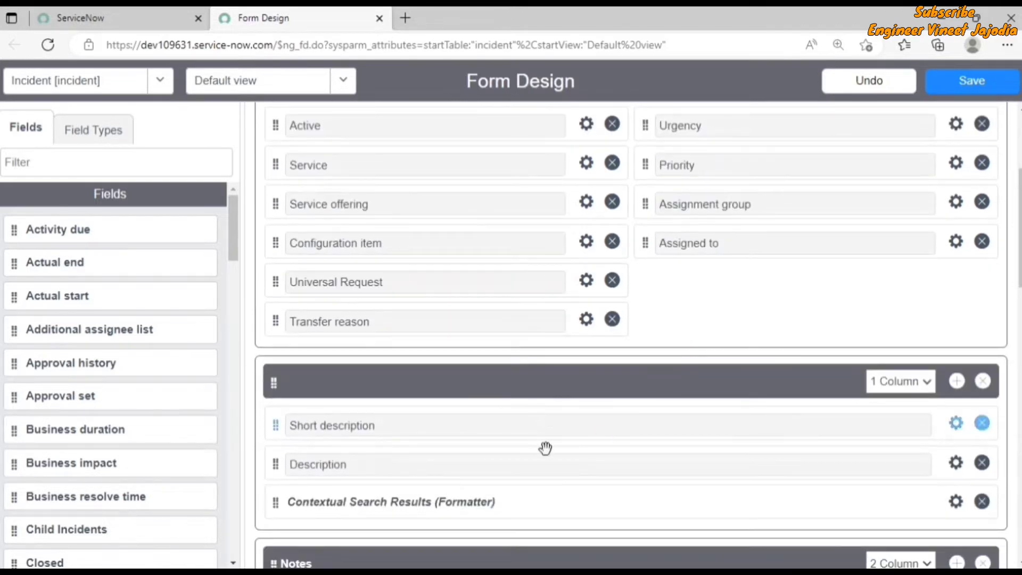
scroll(532, 436, "down", 3)
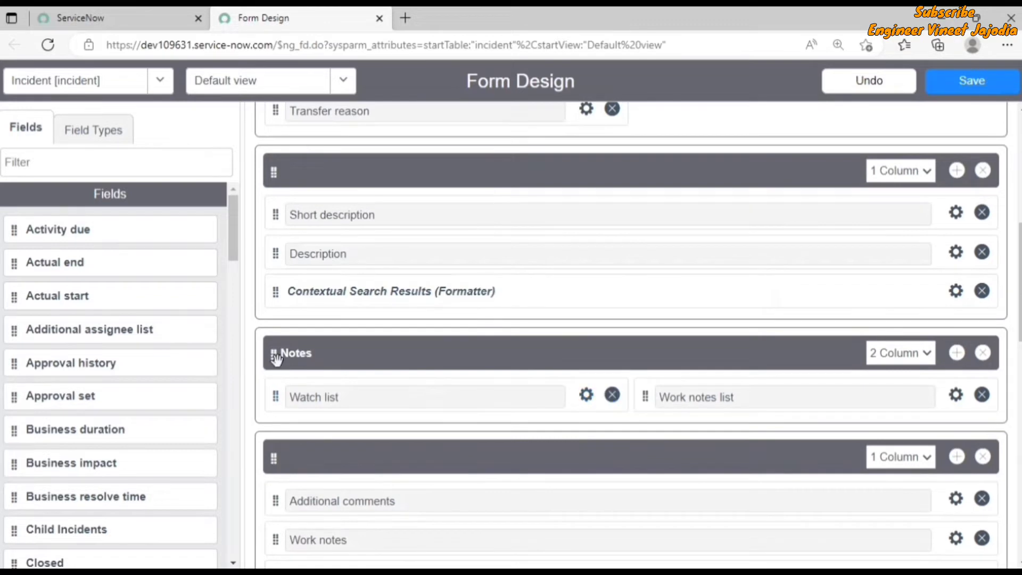
left_click_drag(275, 356, 268, 186)
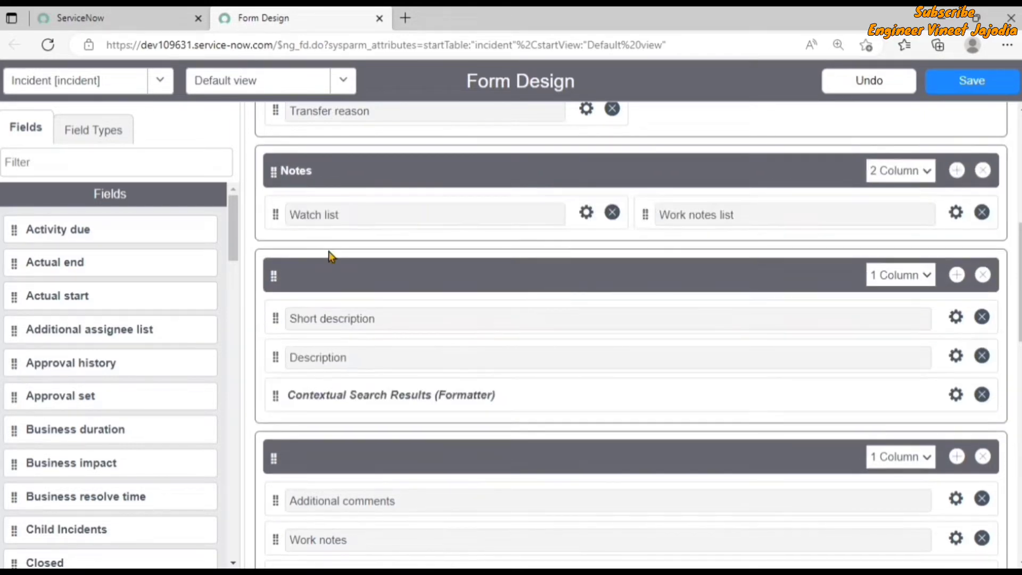
- Review the form's sections and the formatters available for the Incident table
scroll(399, 394, "down", 10)
scroll(443, 455, "up", 10)
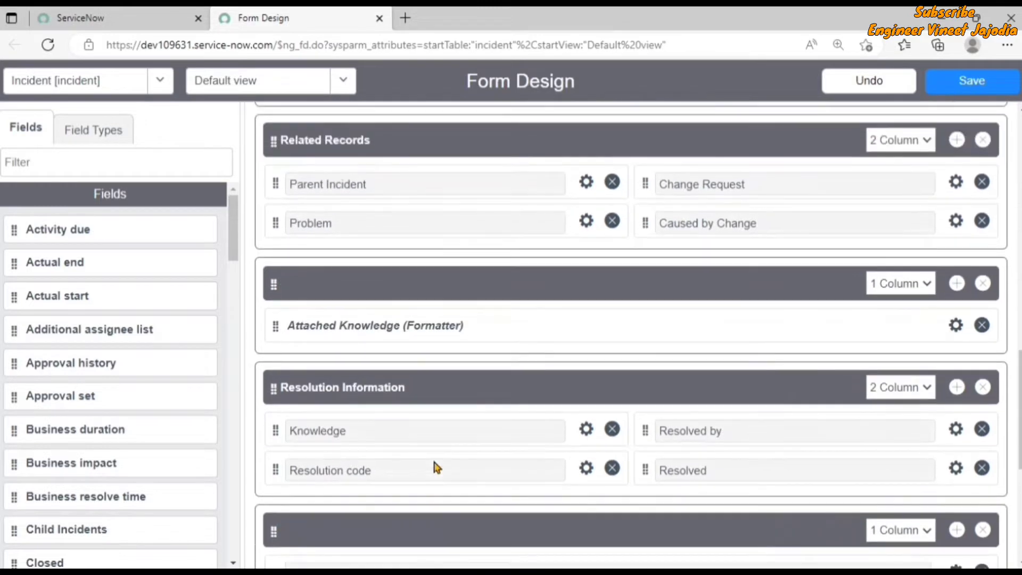
scroll(437, 467, "up", 5)
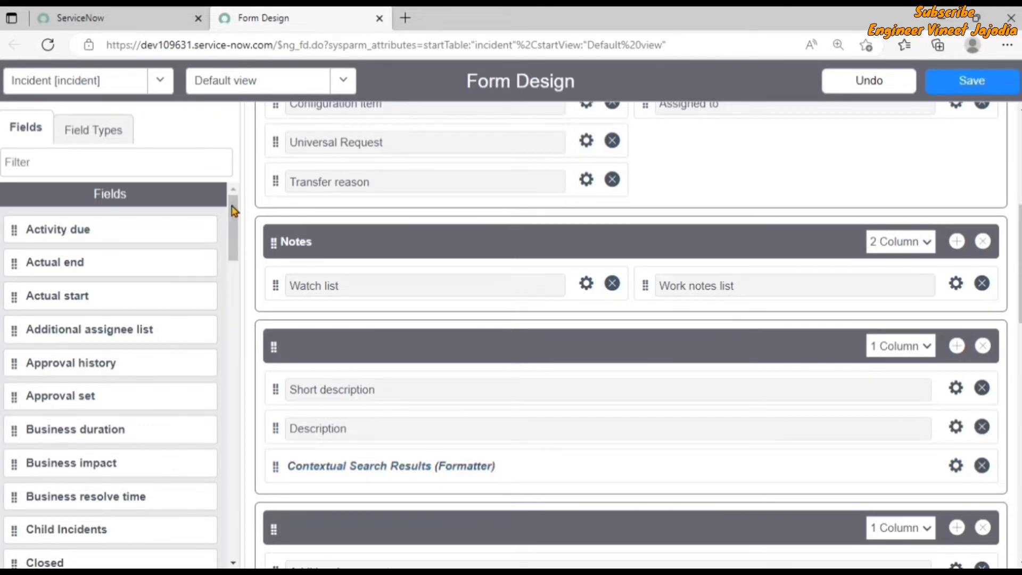
left_click_drag(234, 216, 232, 527)
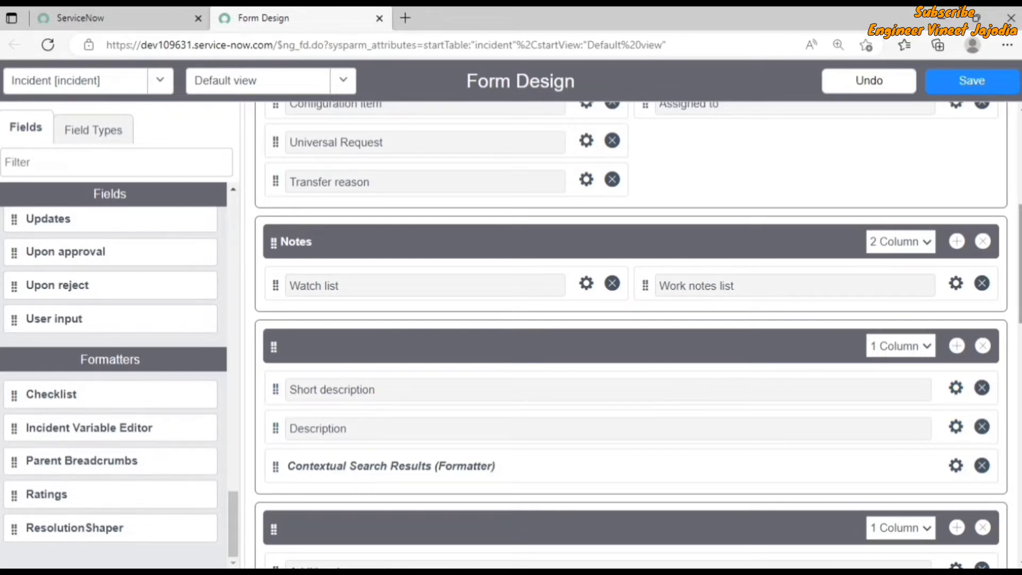
scroll(328, 282, "down", 4)
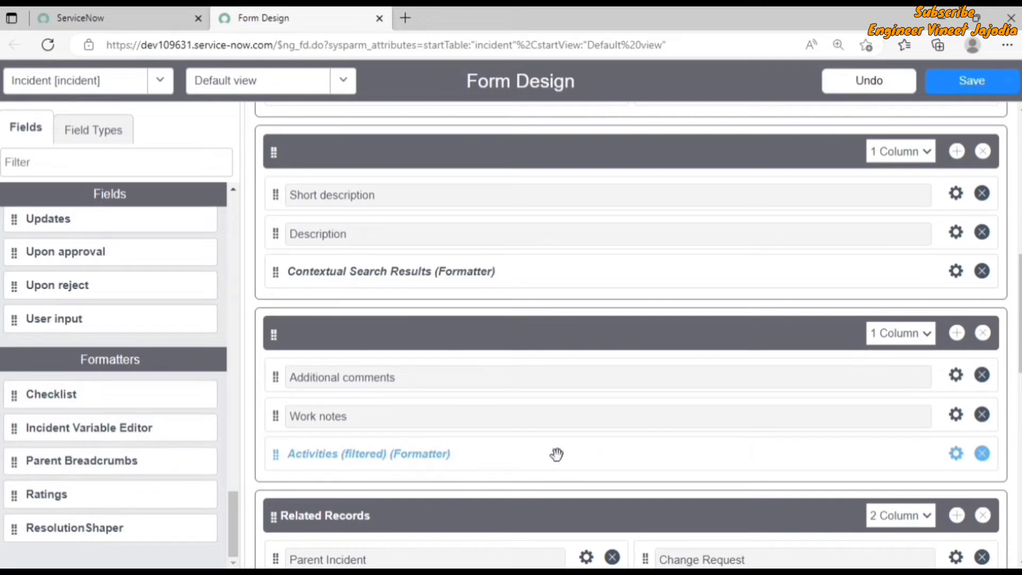
scroll(586, 453, "up", 5)
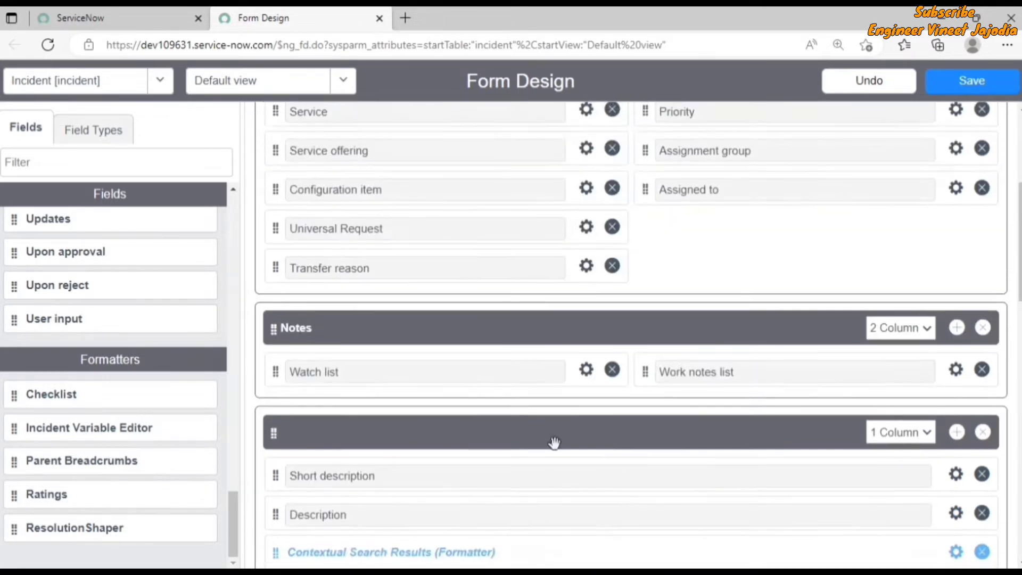
- Add a new Date-type field below Assigned to in the Incident section and check its properties
left_click(101, 141)
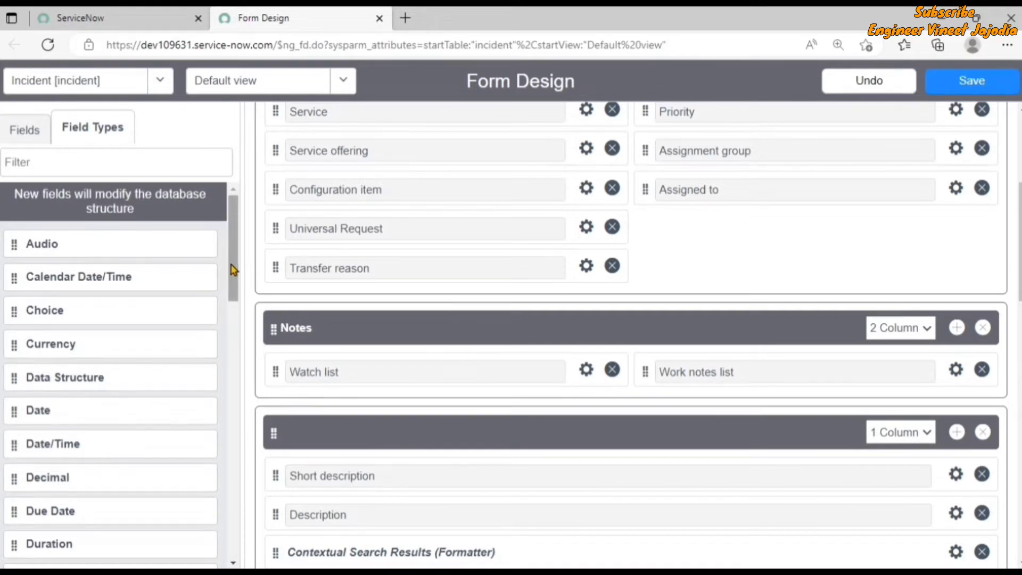
left_click_drag(231, 269, 230, 281)
scroll(230, 280, "down", 1)
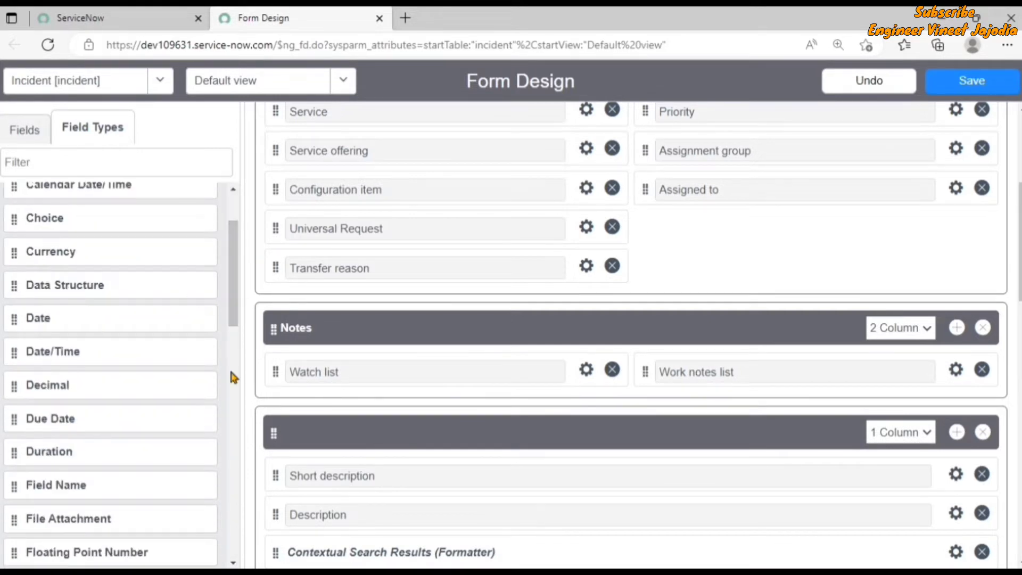
left_click_drag(29, 323, 704, 241)
scroll(704, 240, "down", 10)
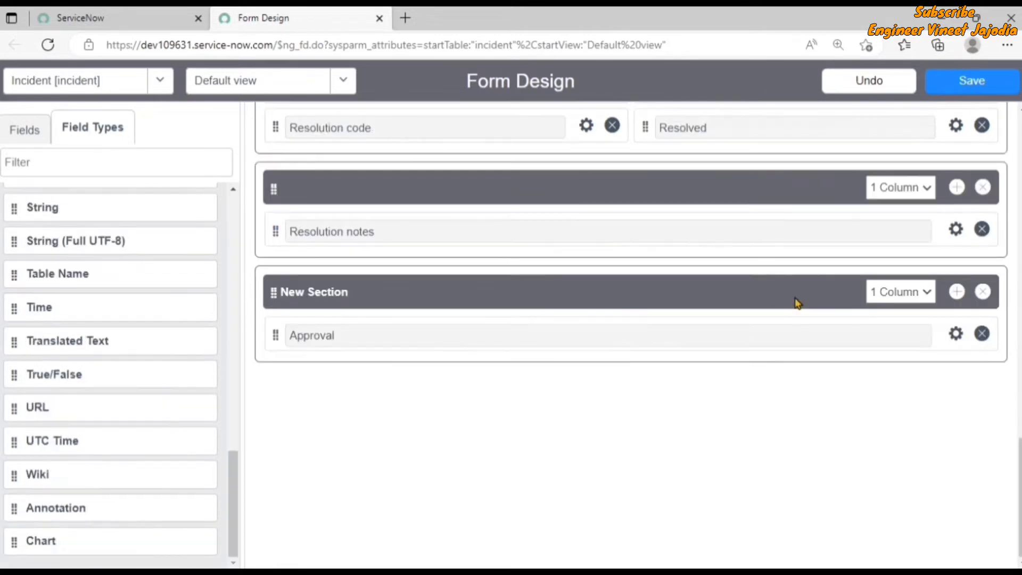
scroll(800, 449, "up", 8)
scroll(800, 449, "up", 10)
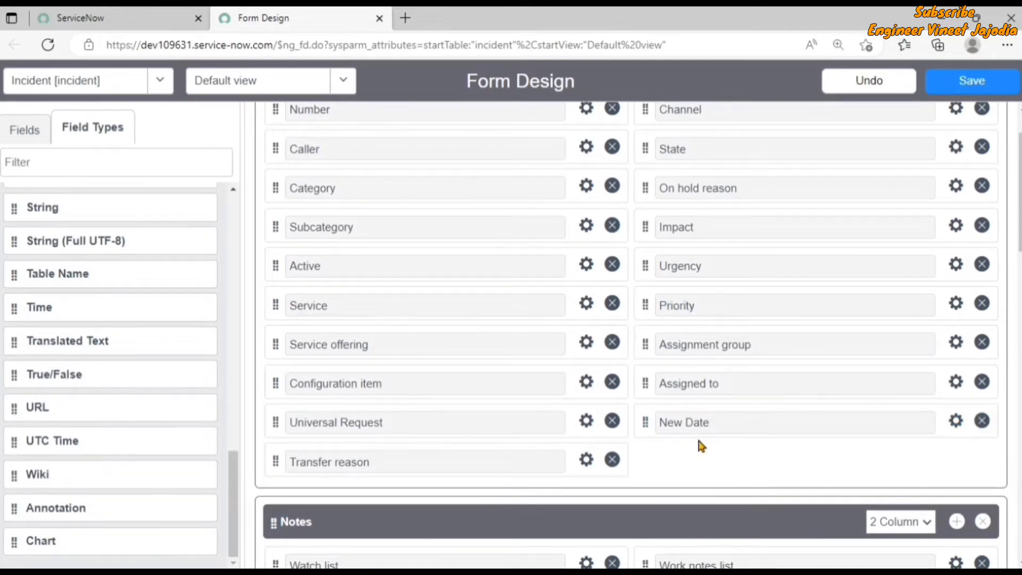
left_click(962, 421)
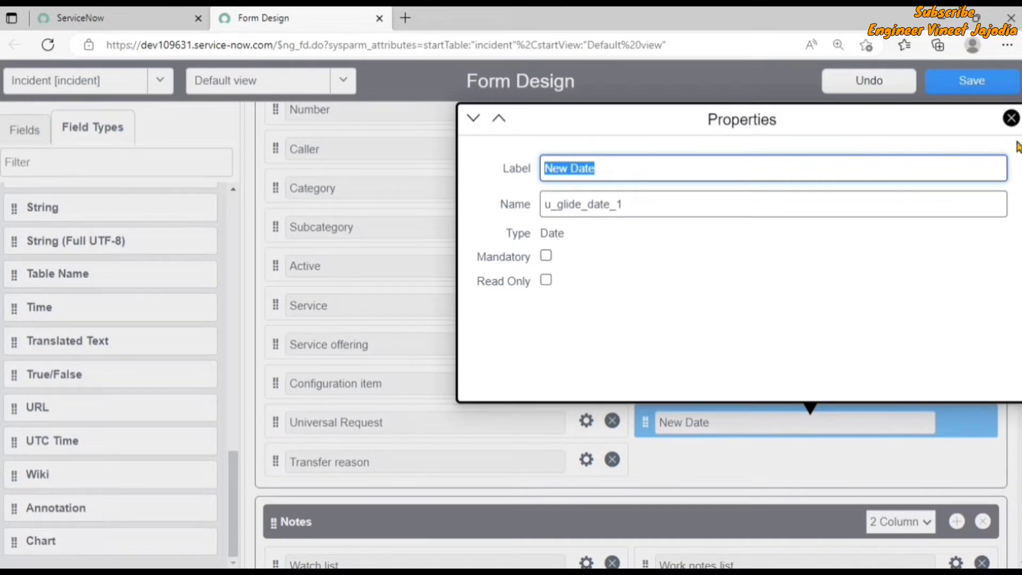
left_click(1011, 119)
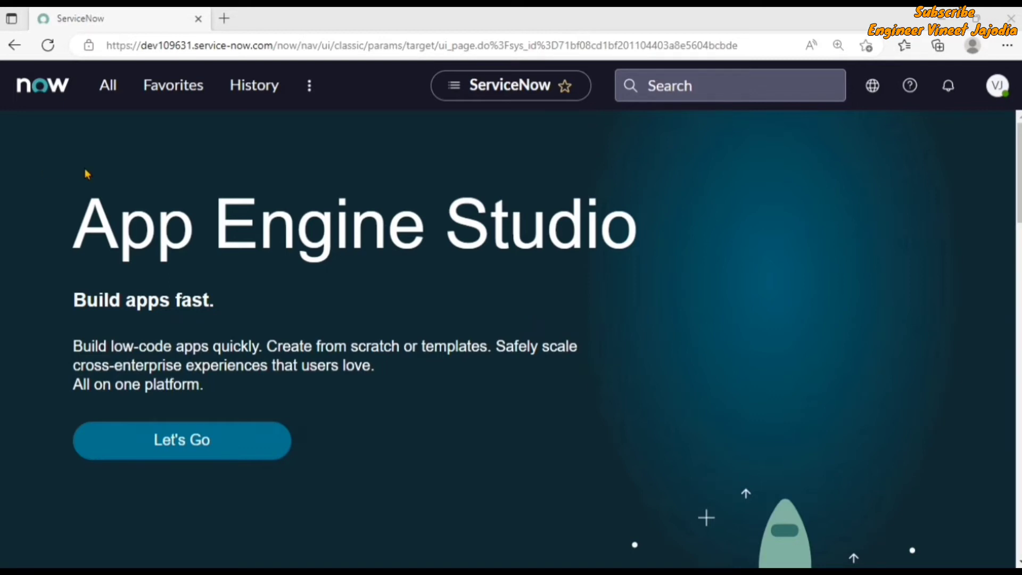
- Open a new incident record form through the navigator with incident.do
left_click(108, 86)
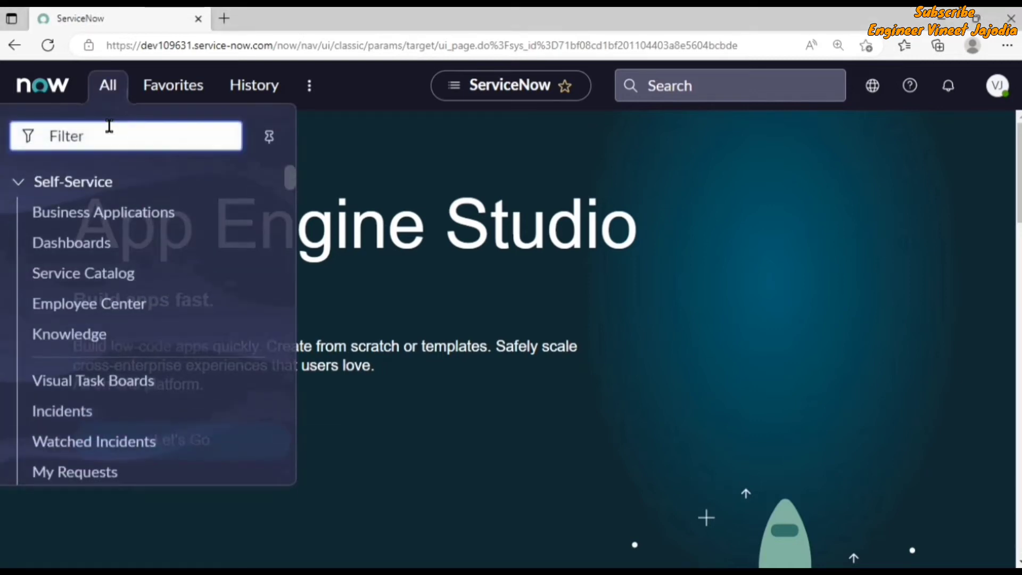
type("incident.do")
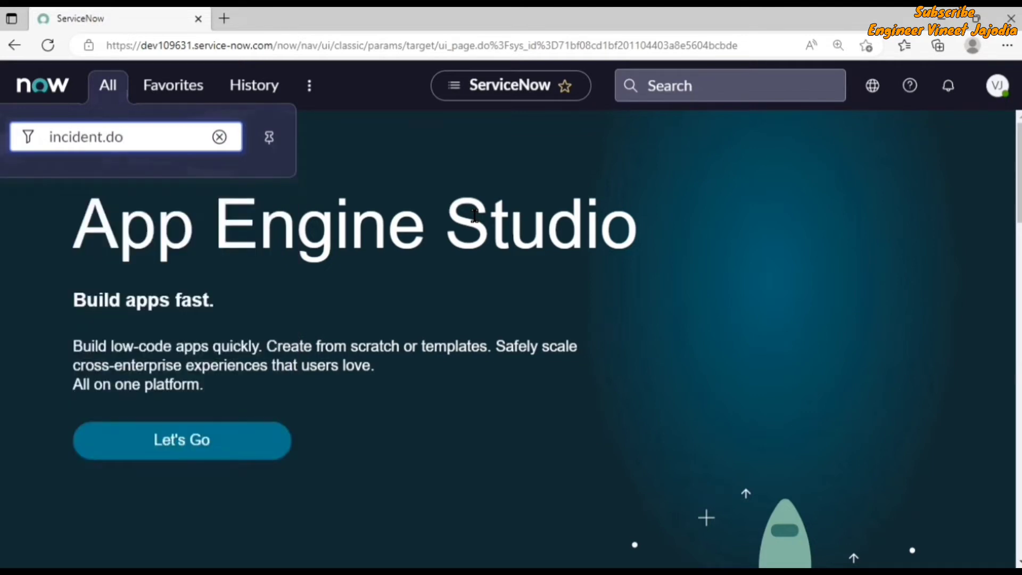
key("Return")
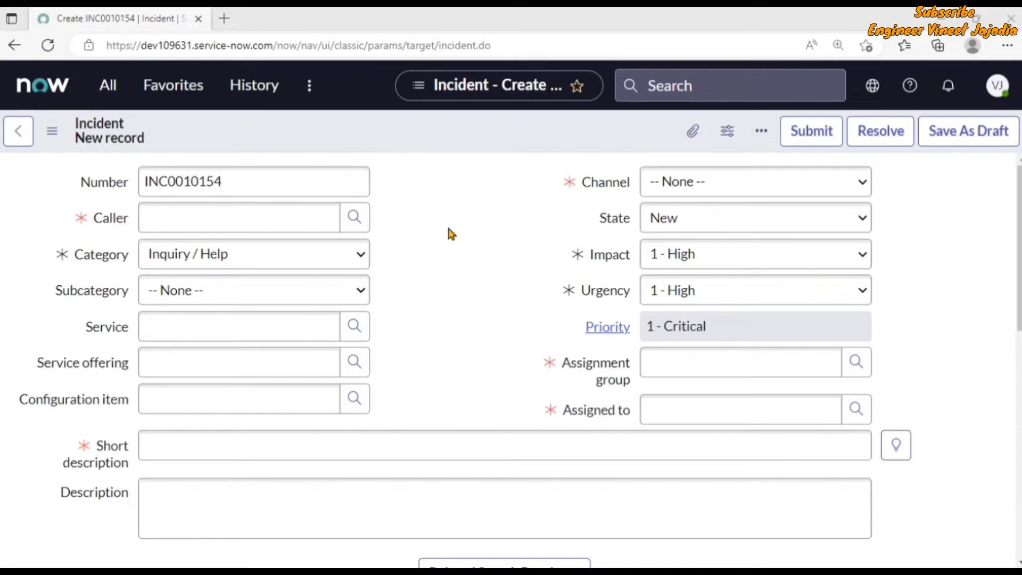
right_click(411, 142)
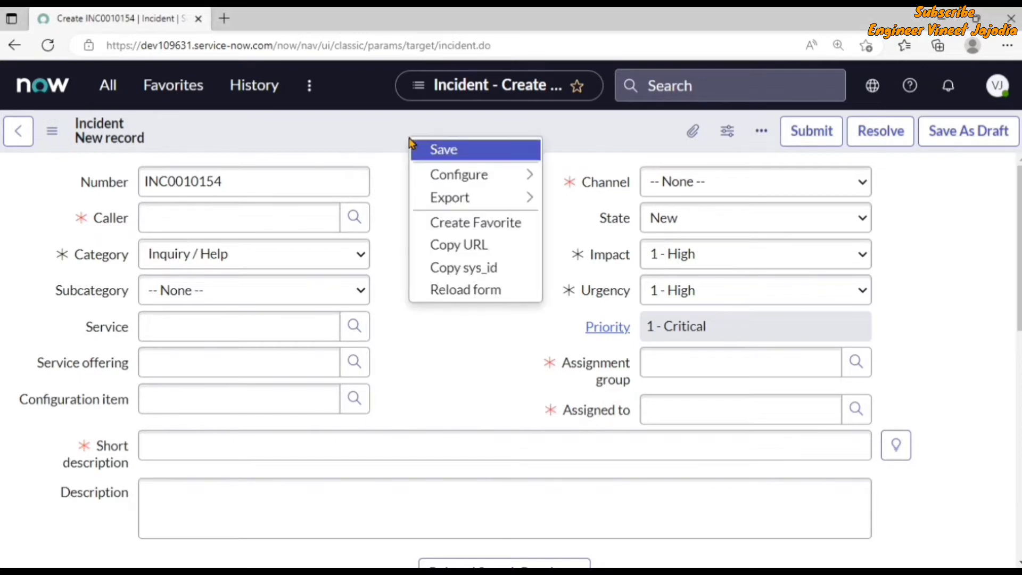
mouse_move(461, 183)
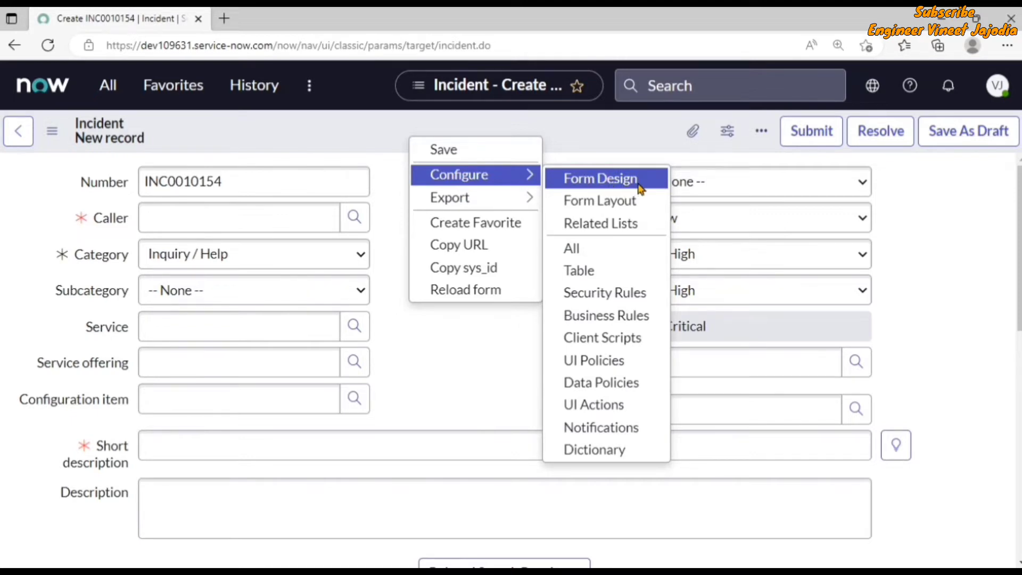
left_click(492, 356)
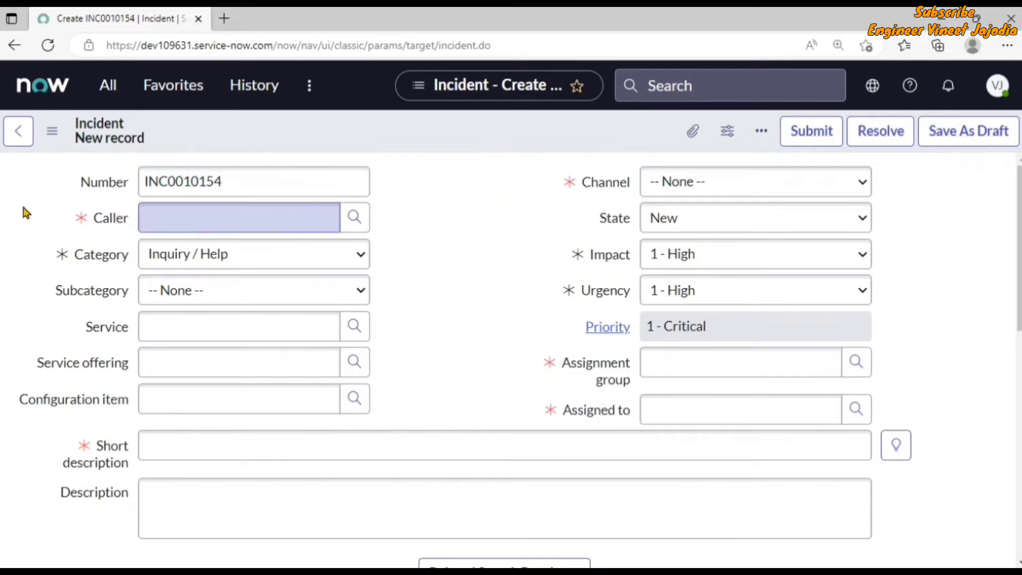
- Open Form Design for the Incident form from the new record
left_click(52, 135)
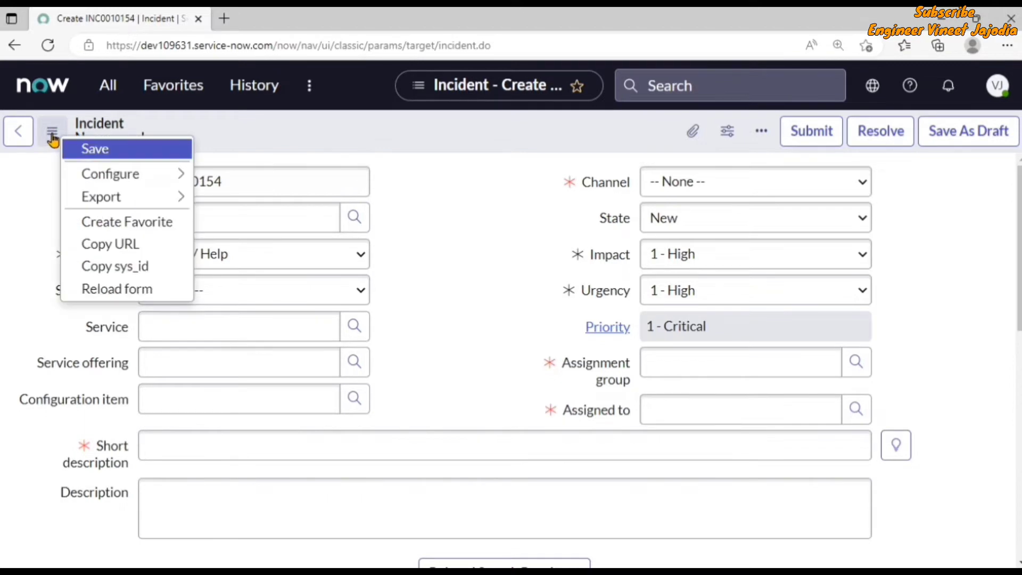
mouse_move(142, 178)
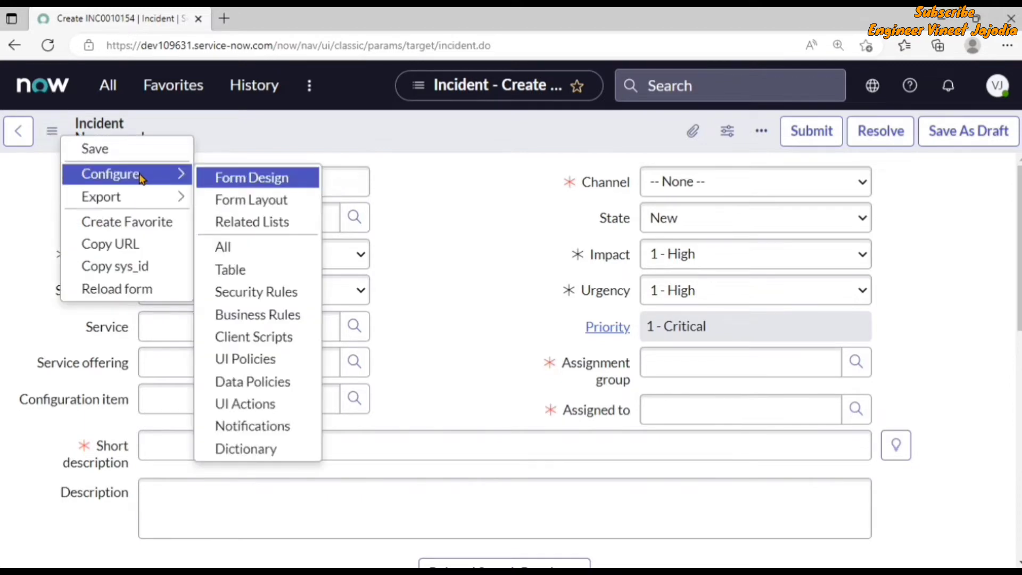
left_click(266, 185)
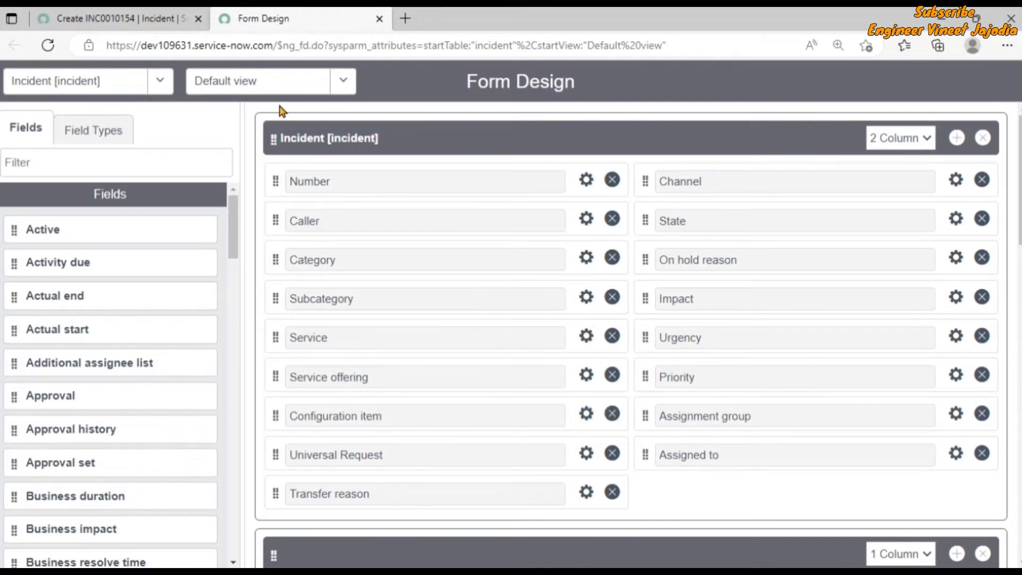
- Compare the new incident record form with its section layout in Form Design
left_click(112, 18)
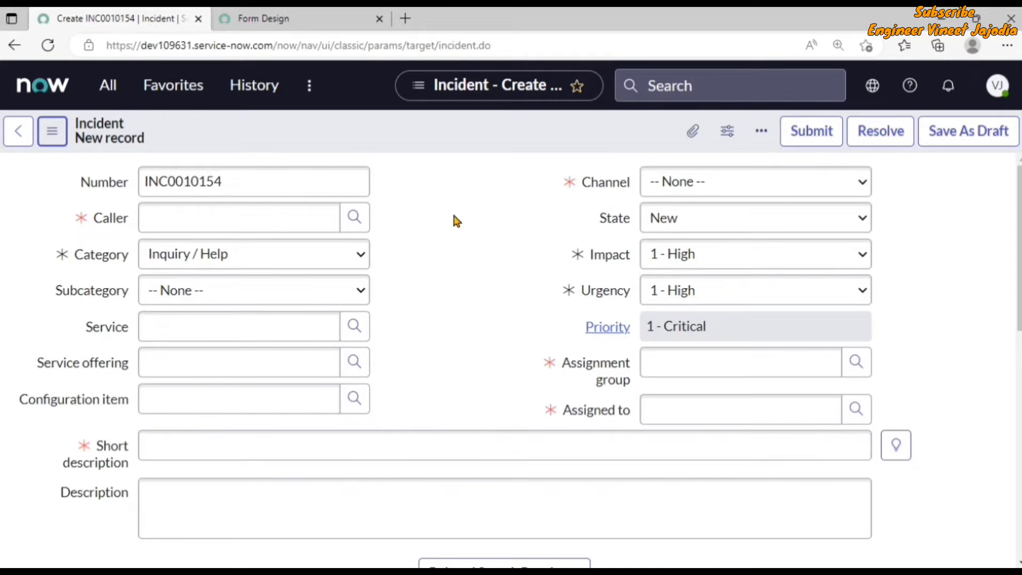
left_click(298, 18)
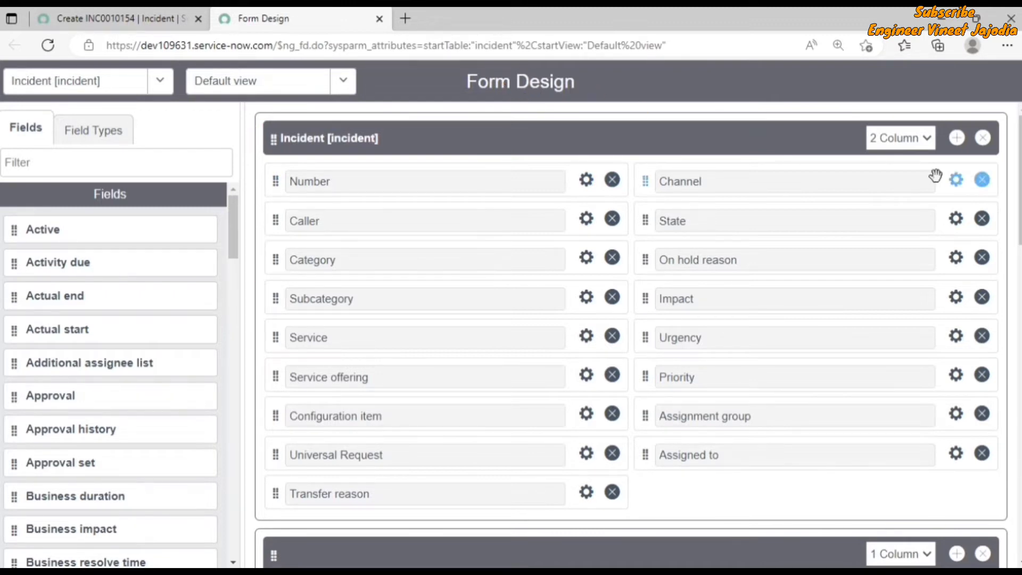
scroll(929, 226, "down", 5)
scroll(692, 320, "down", 5)
scroll(675, 355, "up", 10)
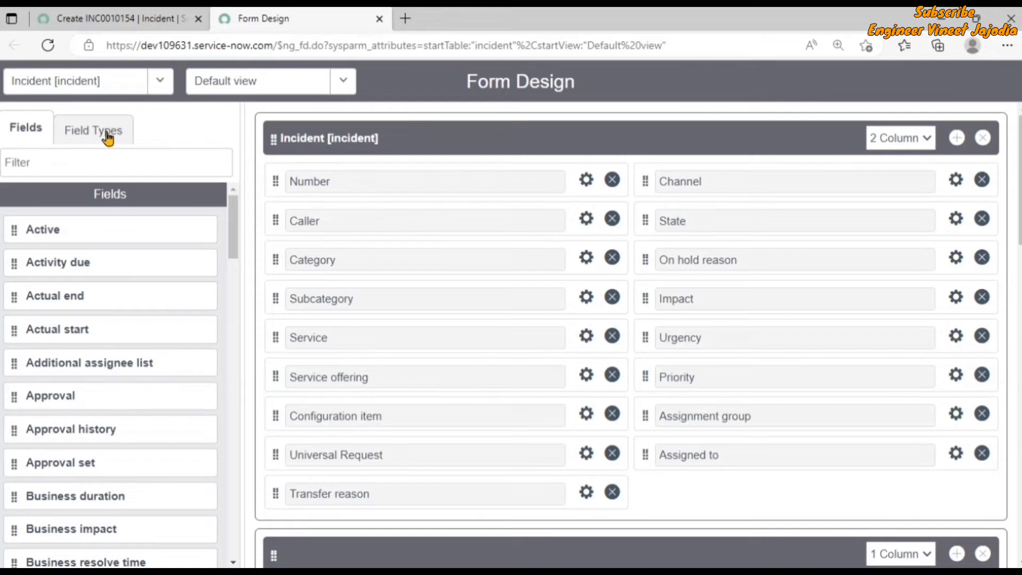
- Review the available fields and formatters, and compare them with the fields already placed in the form's sections
left_click(106, 137)
left_click(19, 131)
scroll(79, 361, "down", 4)
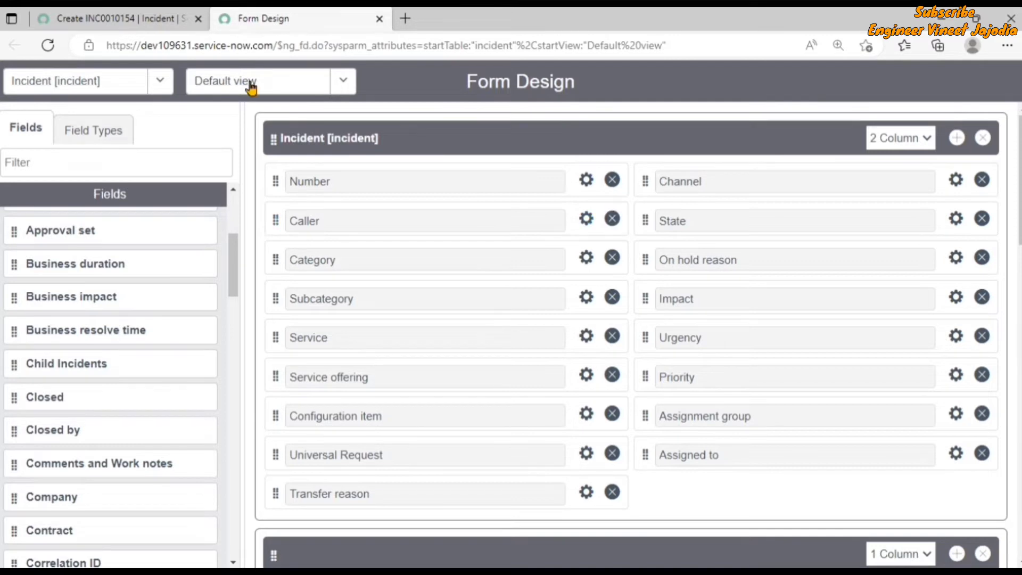
scroll(148, 267, "down", 5)
scroll(149, 266, "up", 4)
scroll(149, 266, "down", 6)
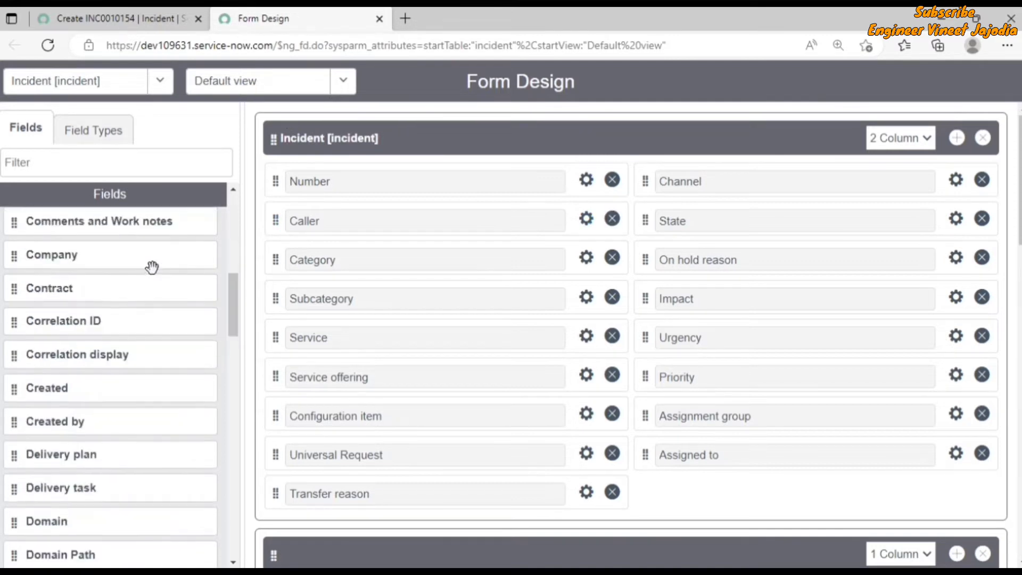
scroll(152, 268, "down", 15)
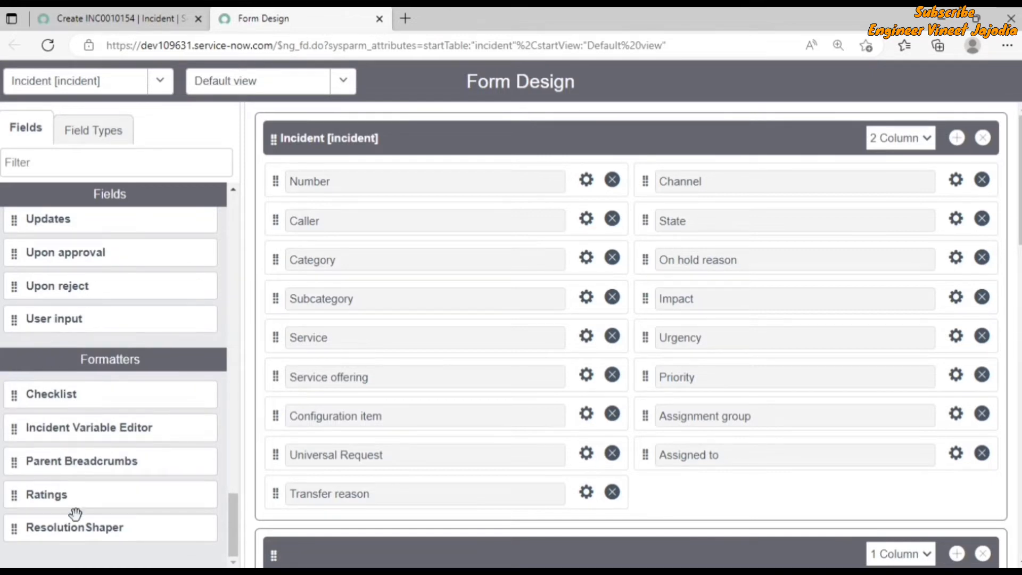
scroll(130, 307, "up", 20)
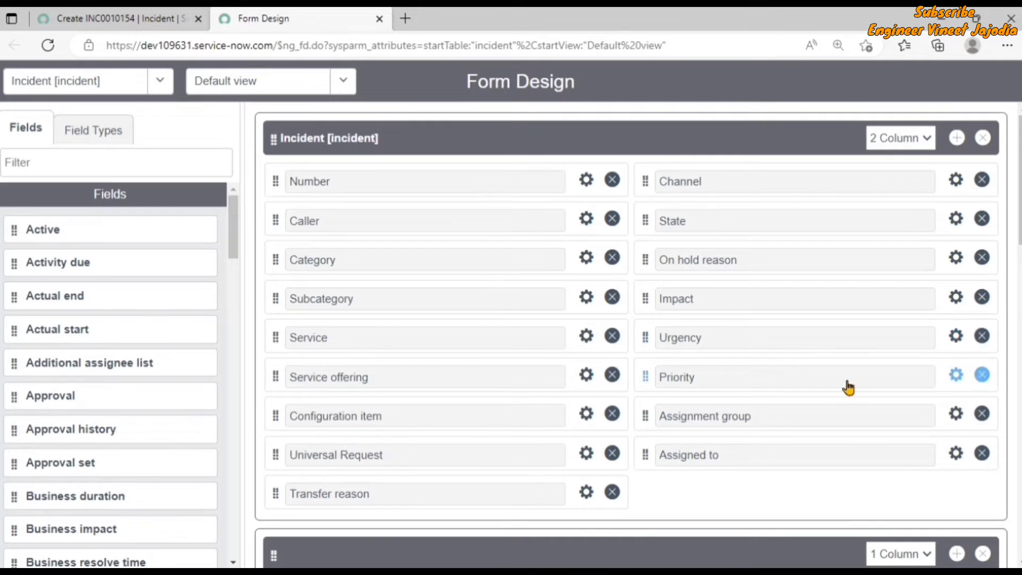
scroll(830, 410, "down", 12)
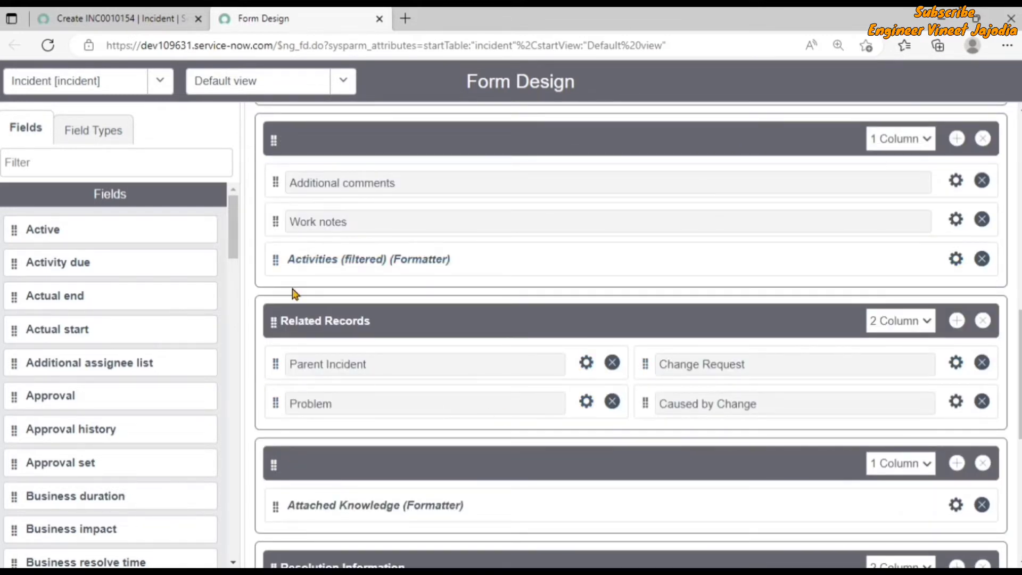
scroll(295, 293, "up", 12)
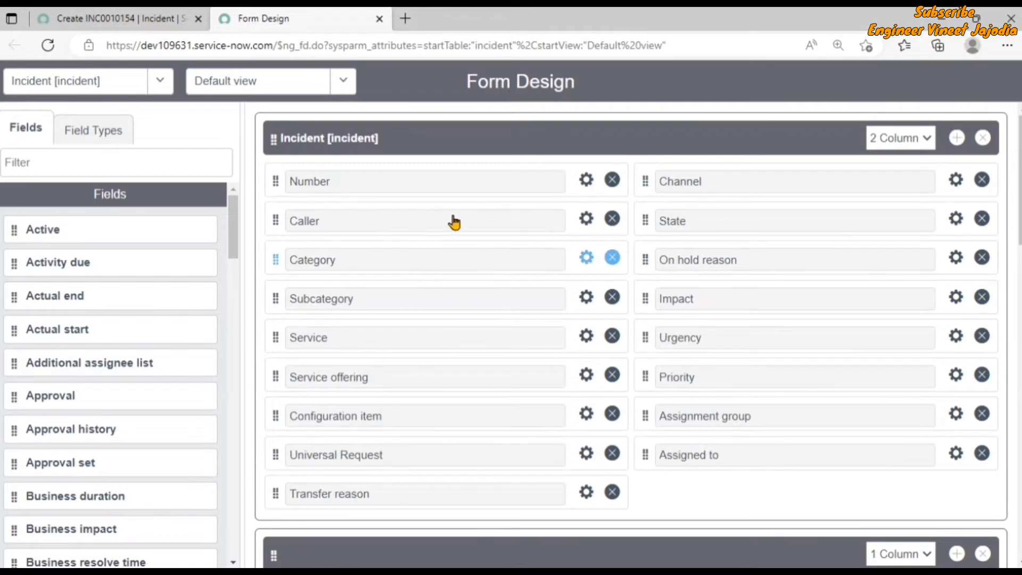
- Filter the available fields by "Work Notes", locate Work notes in the form layout, and clear the filter
left_click(213, 162)
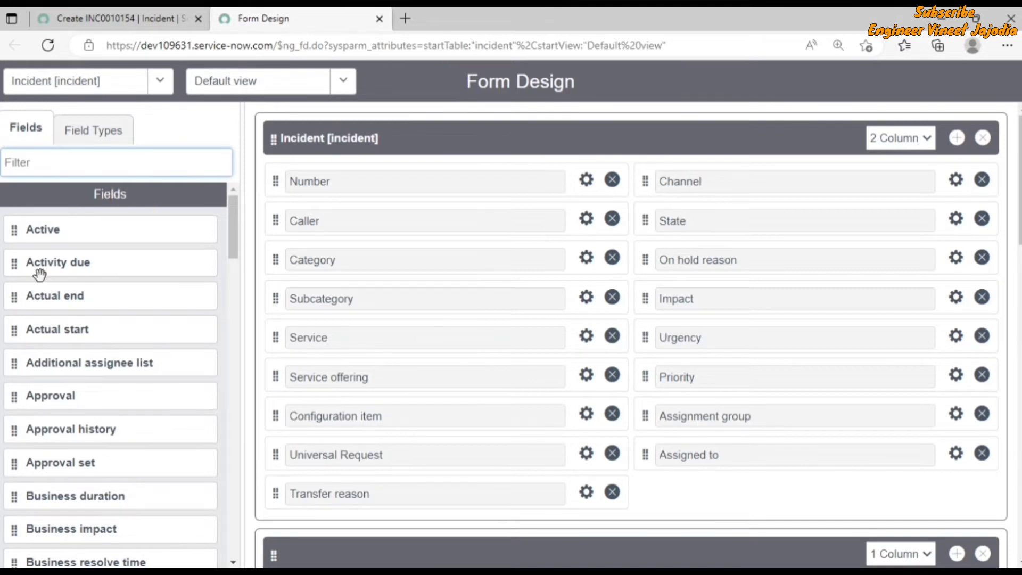
type("Work")
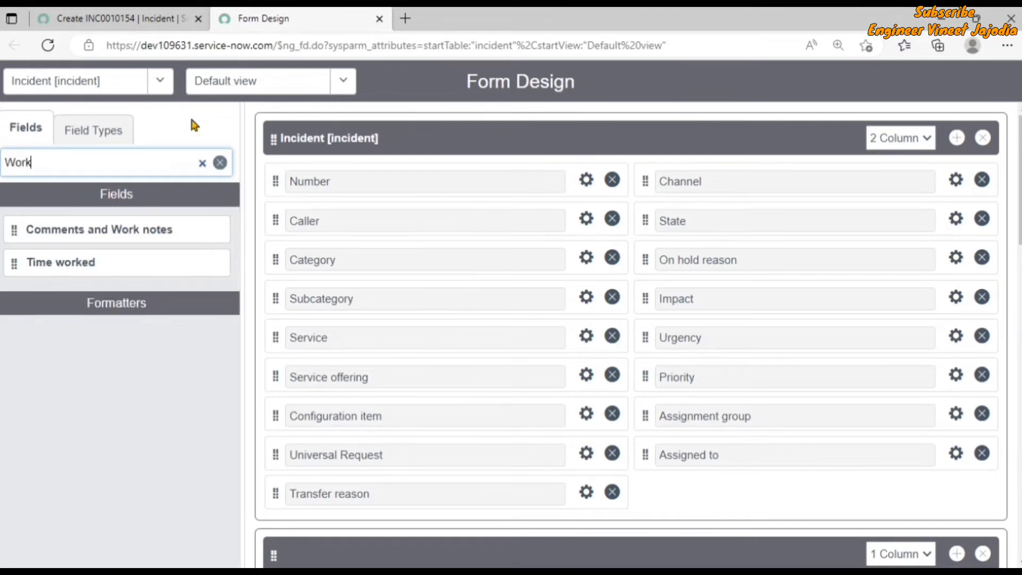
type(" Notes")
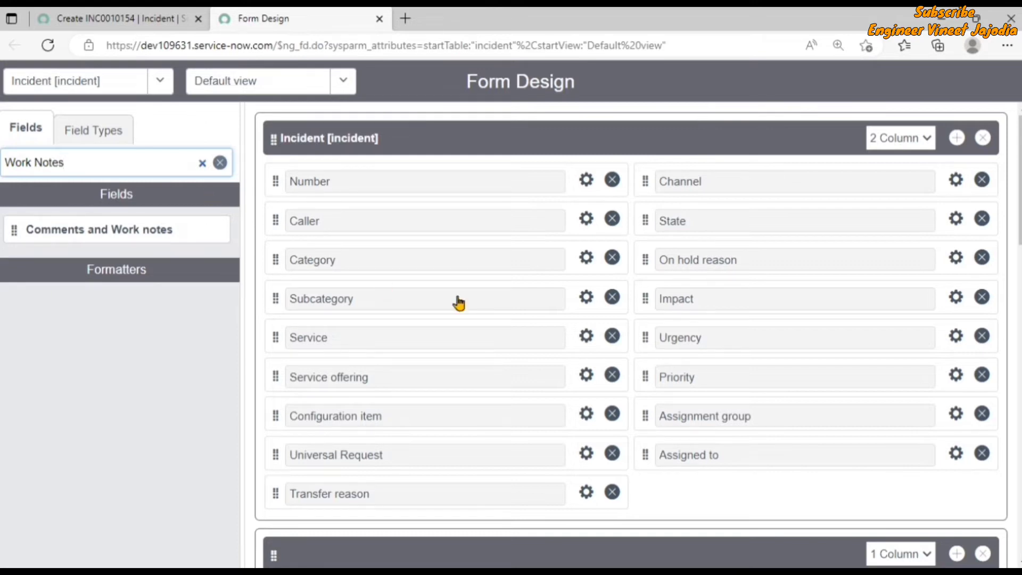
scroll(459, 302, "down", 10)
scroll(429, 259, "down", 4)
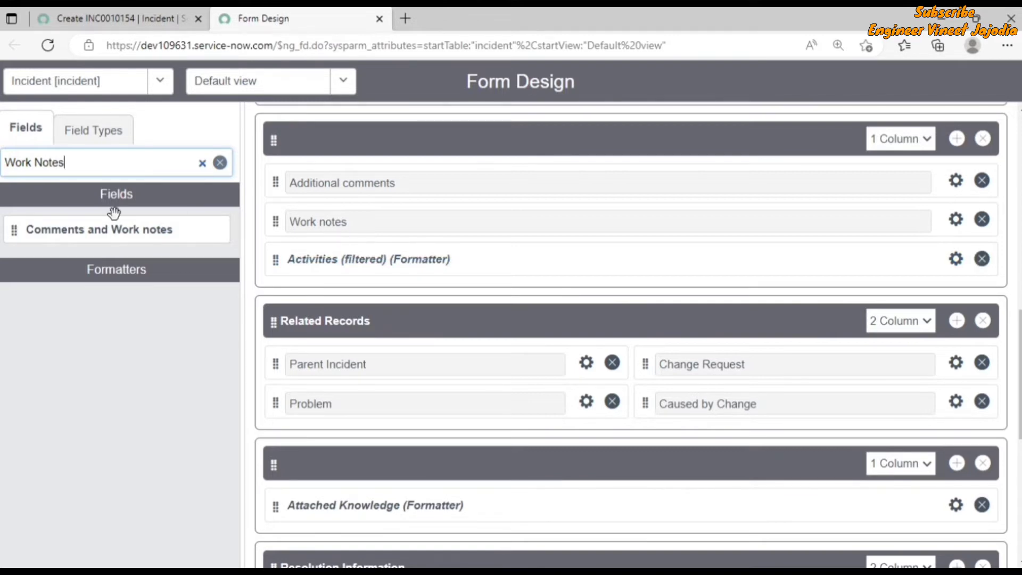
key("ctrl+a")
key("BackSpace")
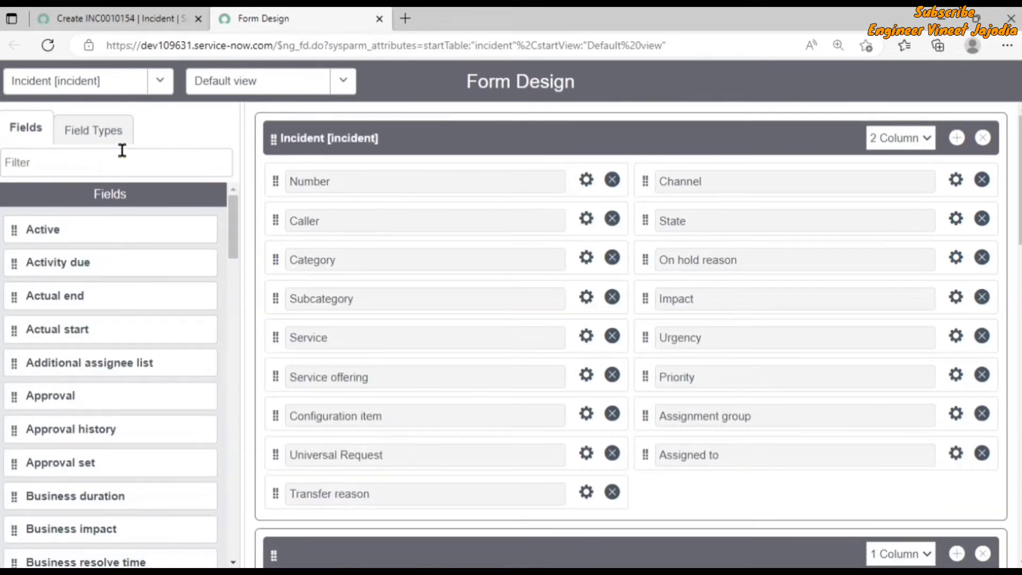
- Look over the field types available for creating new fields, and return to the list of existing fields
left_click(85, 130)
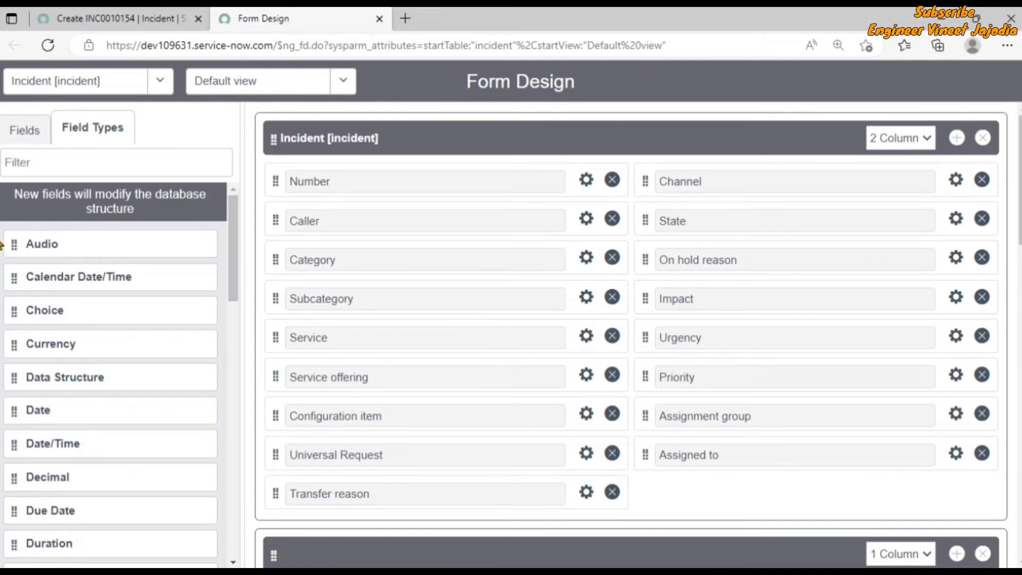
mouse_move(232, 240)
left_mouse_down()
mouse_move(231, 498)
mouse_move(232, 250)
left_mouse_up()
left_click(7, 130)
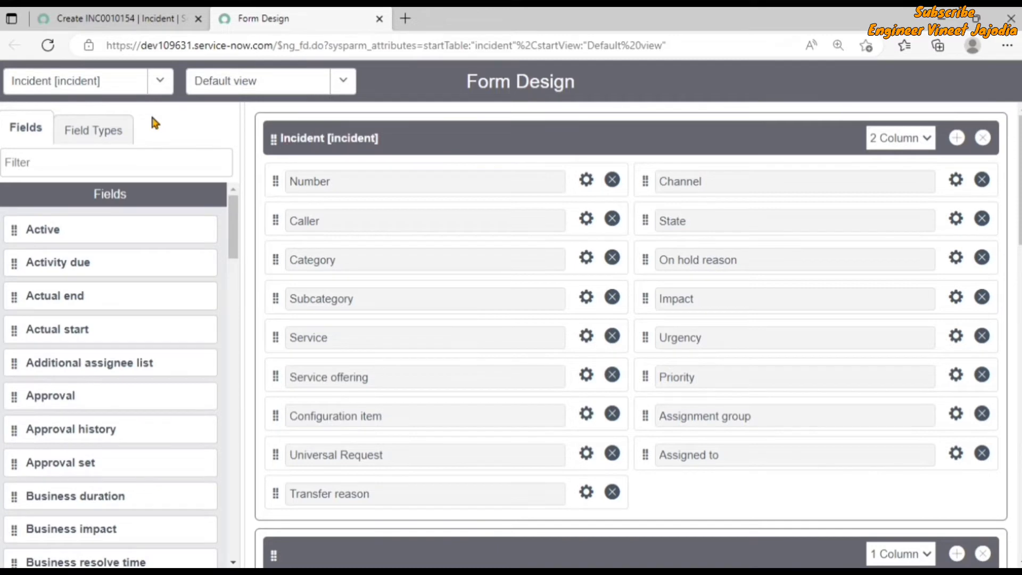
- Create a new view of the Incident form named "Demo View"
left_click(345, 81)
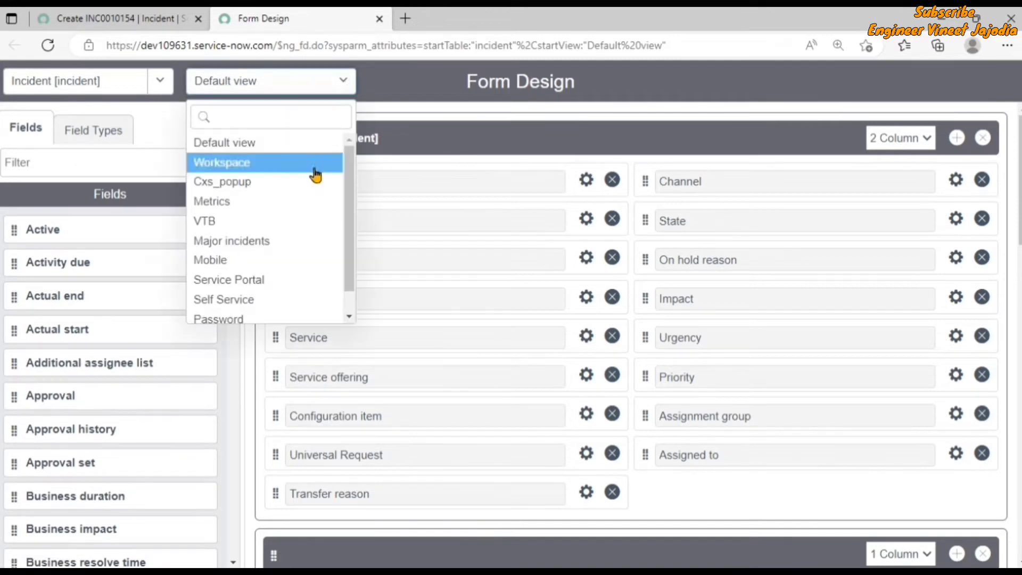
scroll(292, 239, "down", 1)
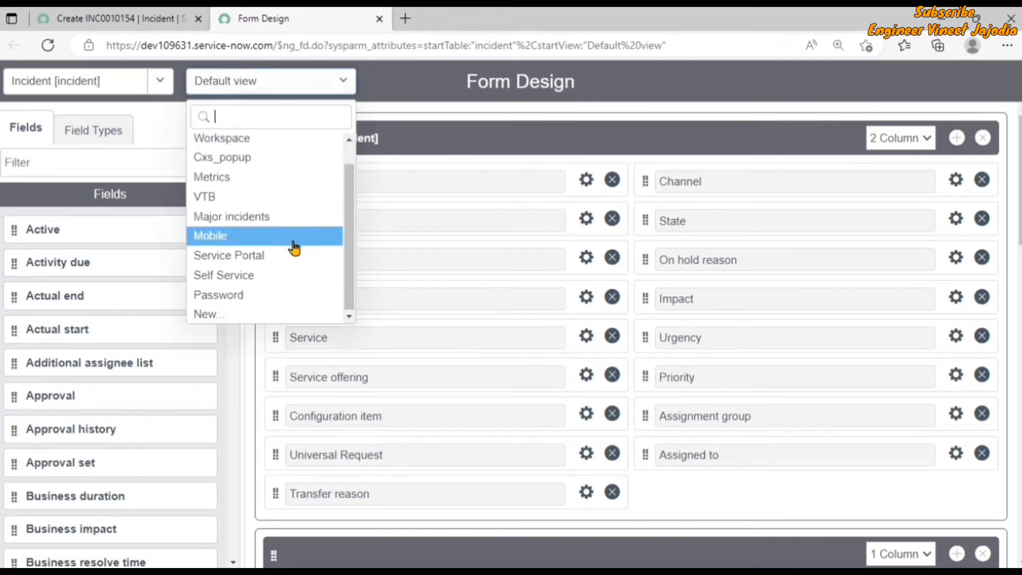
left_click(229, 318)
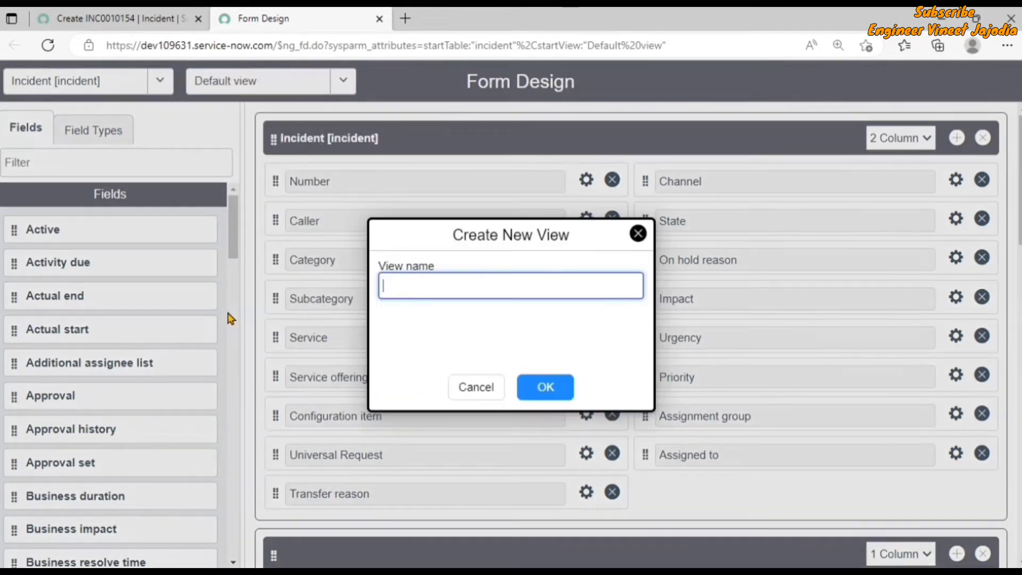
type("Demo View")
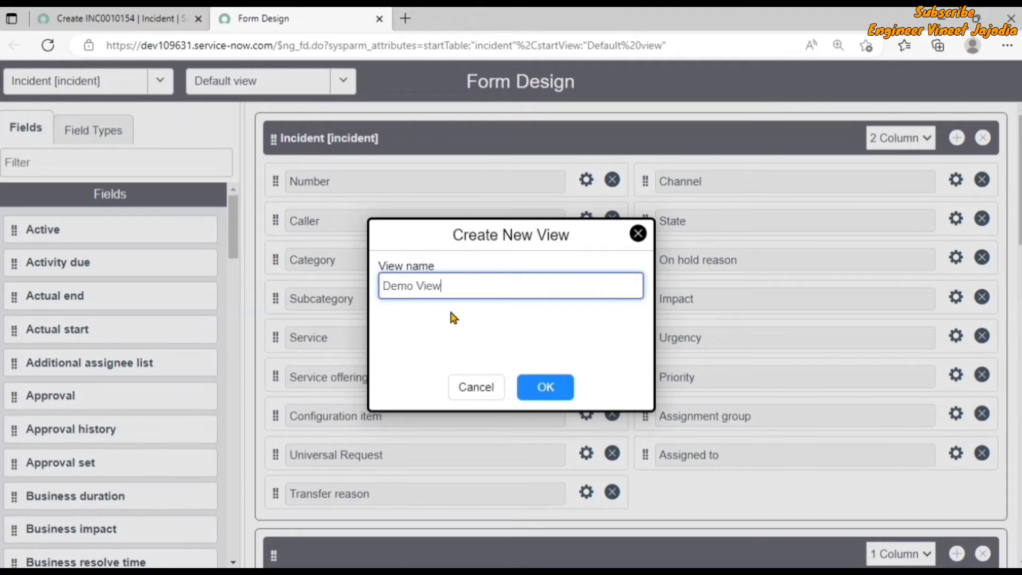
left_click(549, 388)
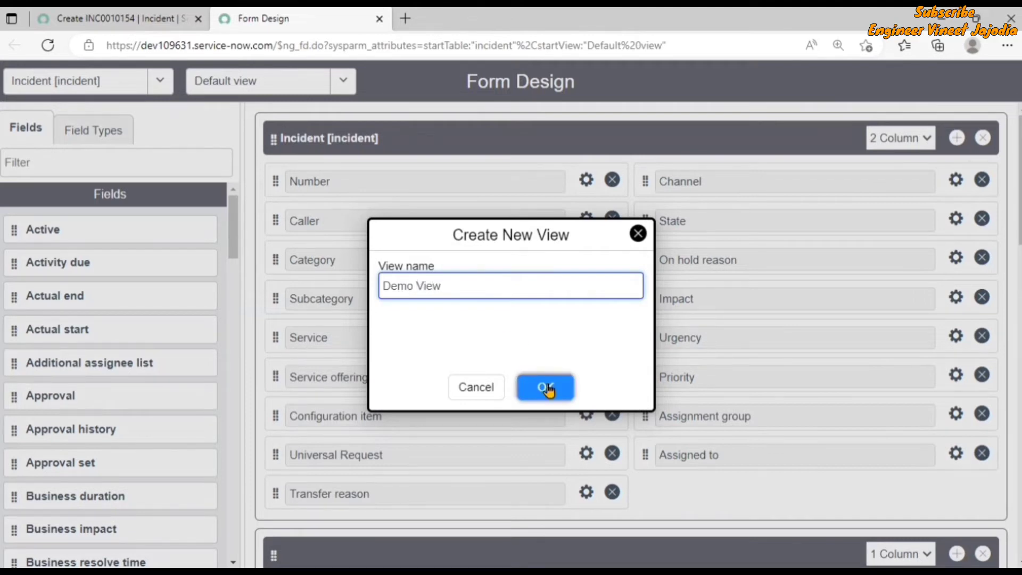
left_click(552, 389)
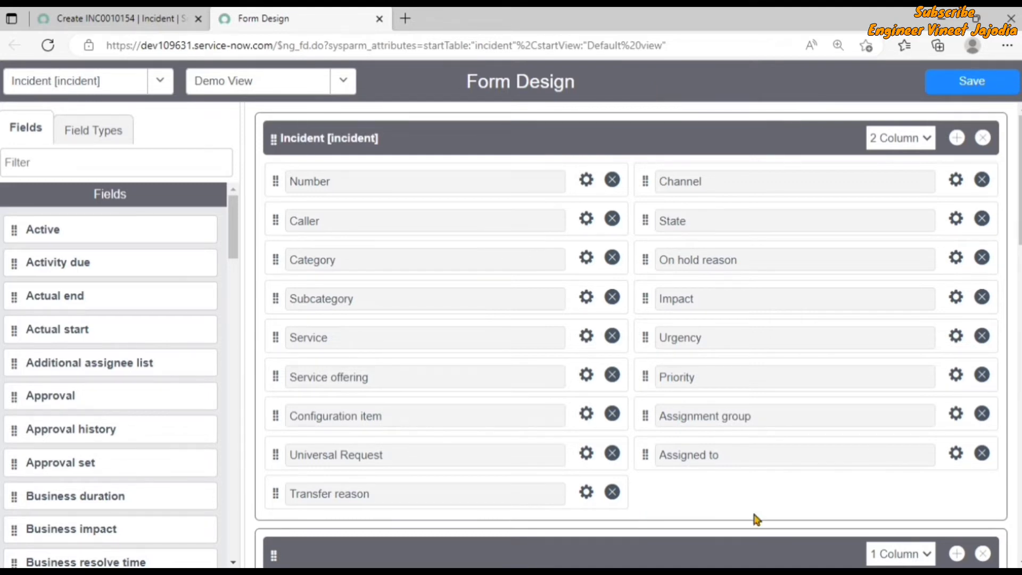
- Delete every section below the Short description section, from Notes and Related Records through Resolution Information and Resolution notes
scroll(678, 457, "down", 1)
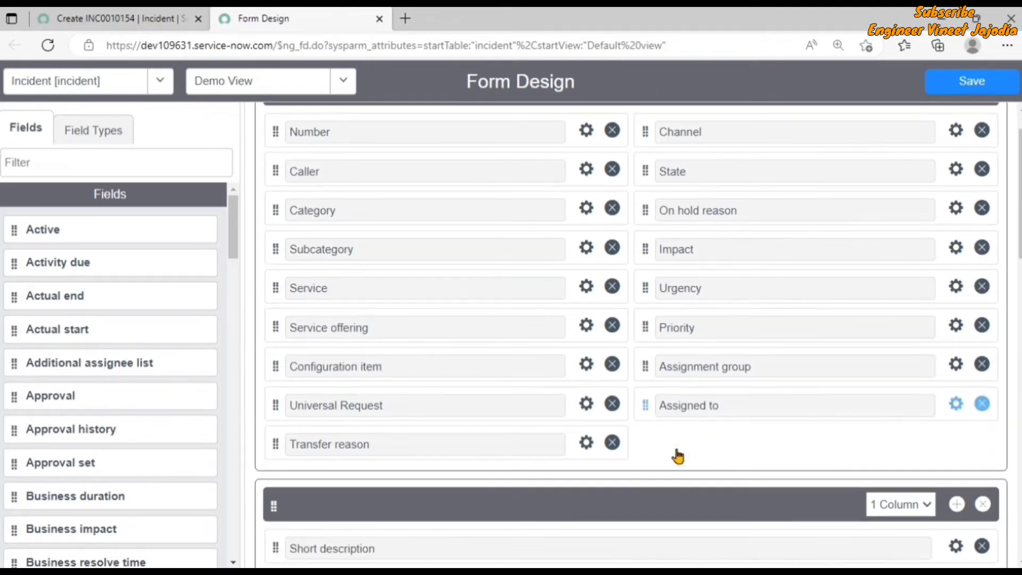
scroll(678, 456, "down", 10)
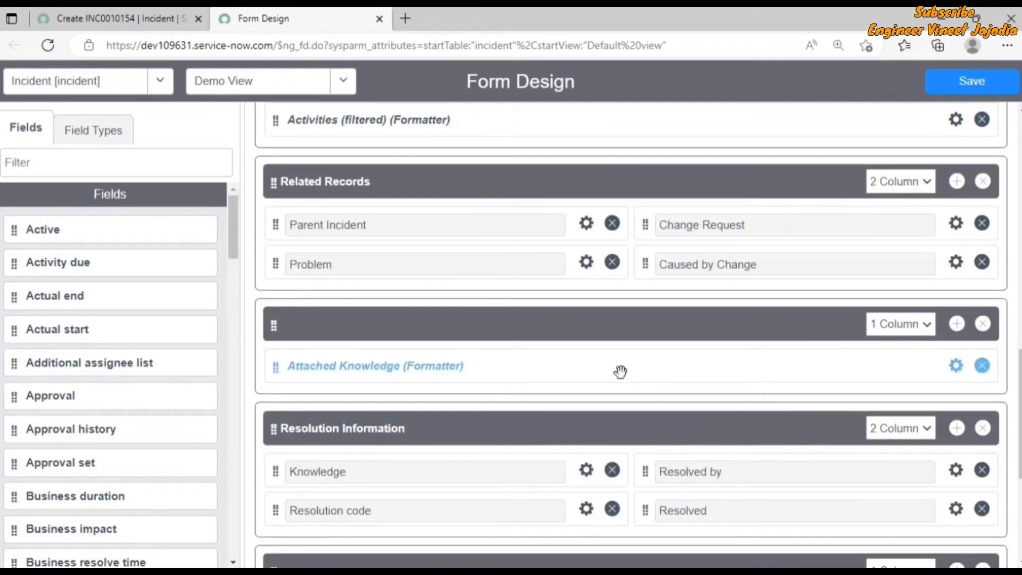
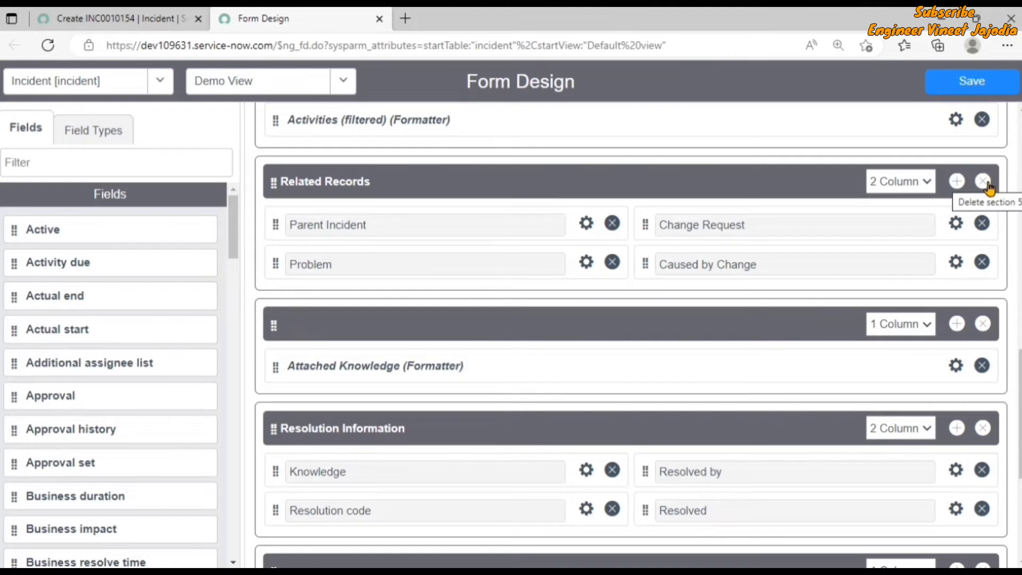
left_click(983, 182)
left_click(984, 182)
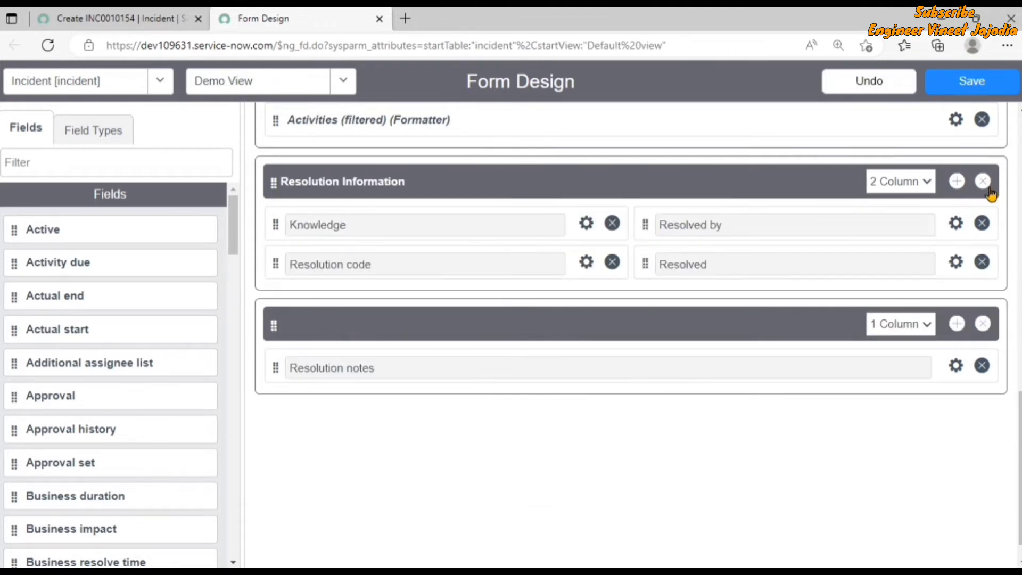
left_click(982, 182)
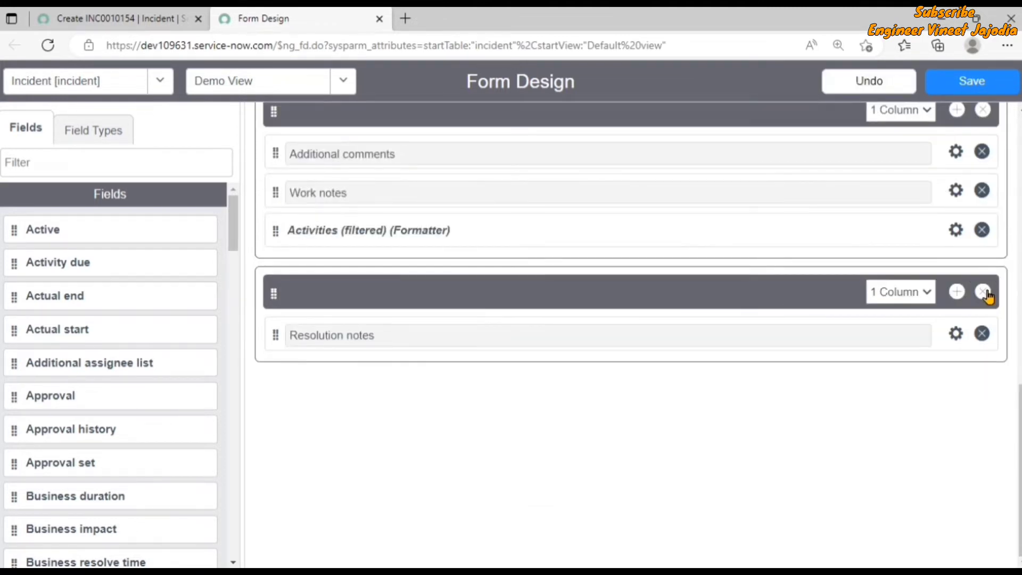
left_click(983, 293)
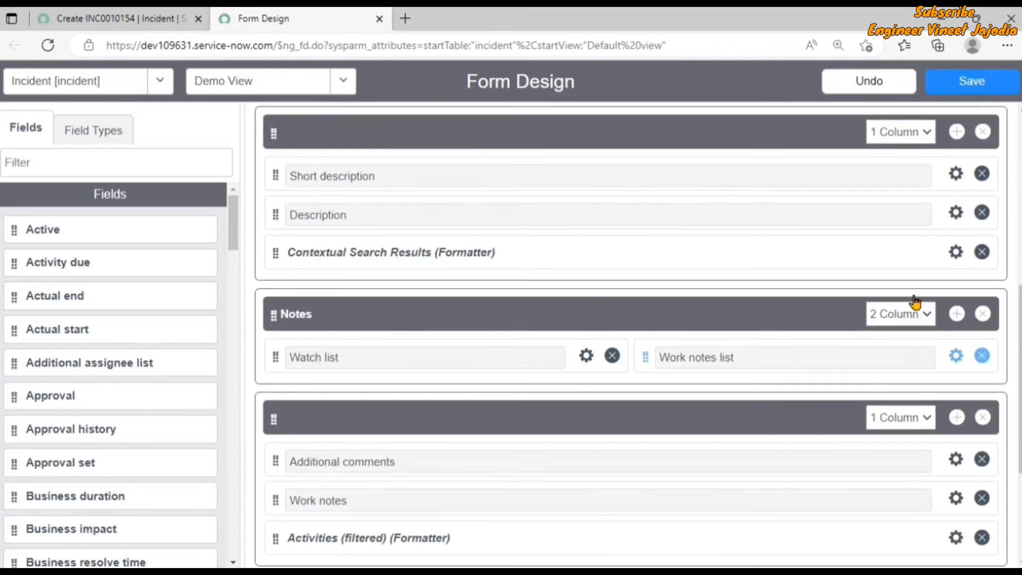
left_click(984, 418)
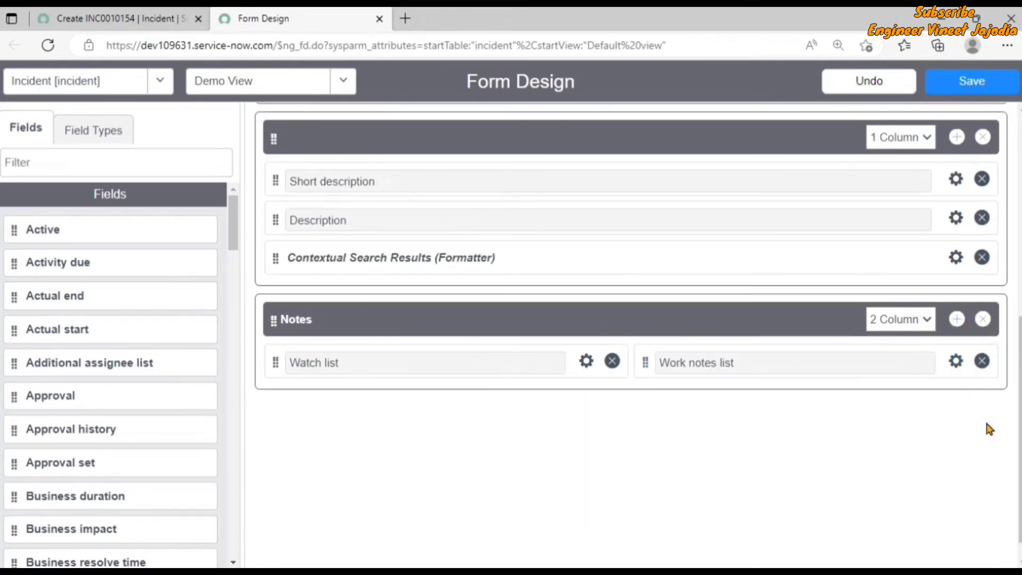
left_click(983, 319)
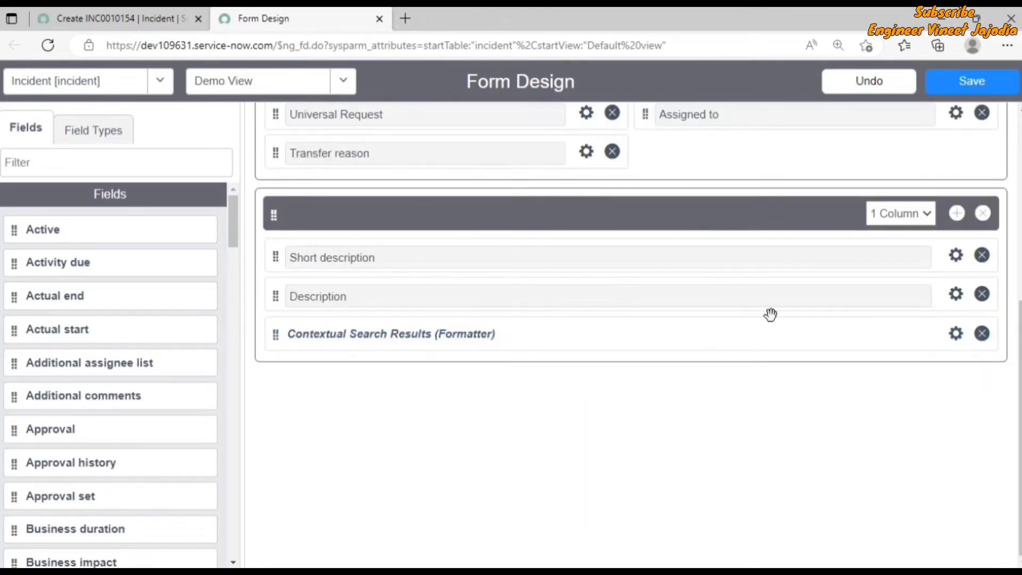
- Add a two-column section after the Short description section and name it "Demo Section"
scroll(771, 314, "up", 6)
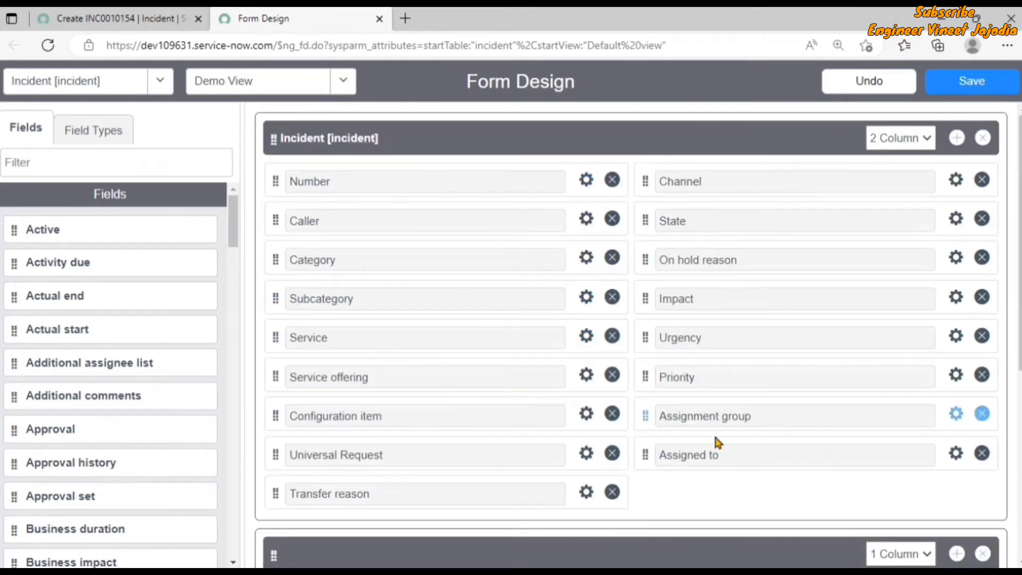
scroll(586, 197, "down", 5)
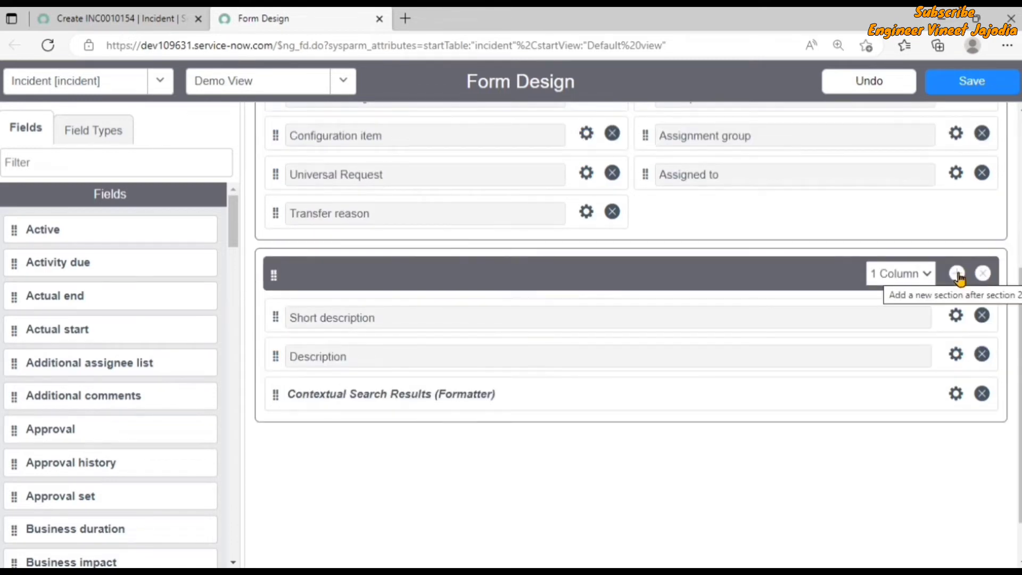
left_click(958, 274)
left_click(361, 449)
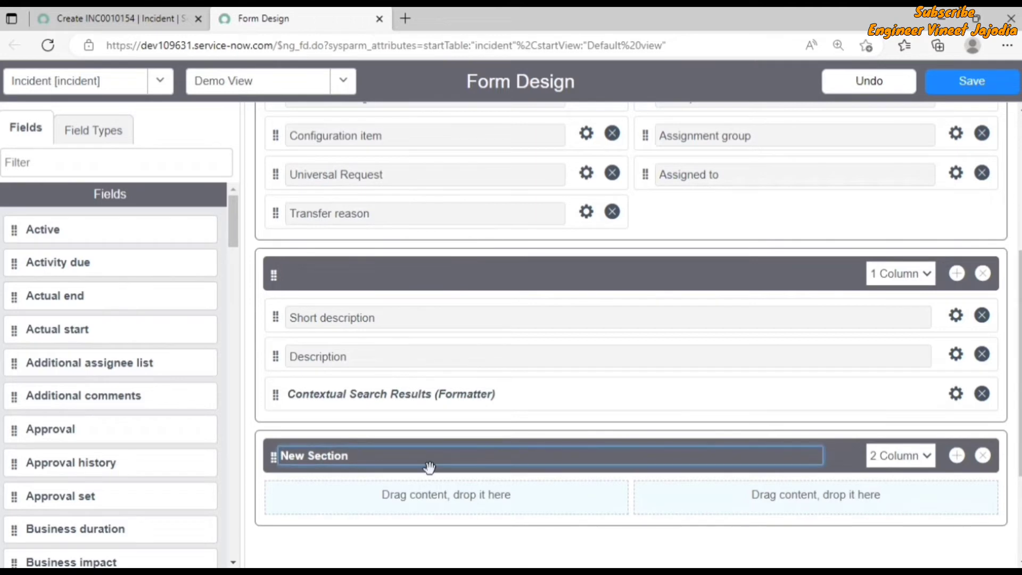
key("BackSpace")
key("BackSpace")
key("BackSpace")
key("BackSpace")
key("BackSpace")
key("BackSpace")
key("BackSpace")
key("BackSpace")
key("BackSpace")
key("BackSpace")
key("BackSpace")
type("Demo Section")
left_click(927, 458)
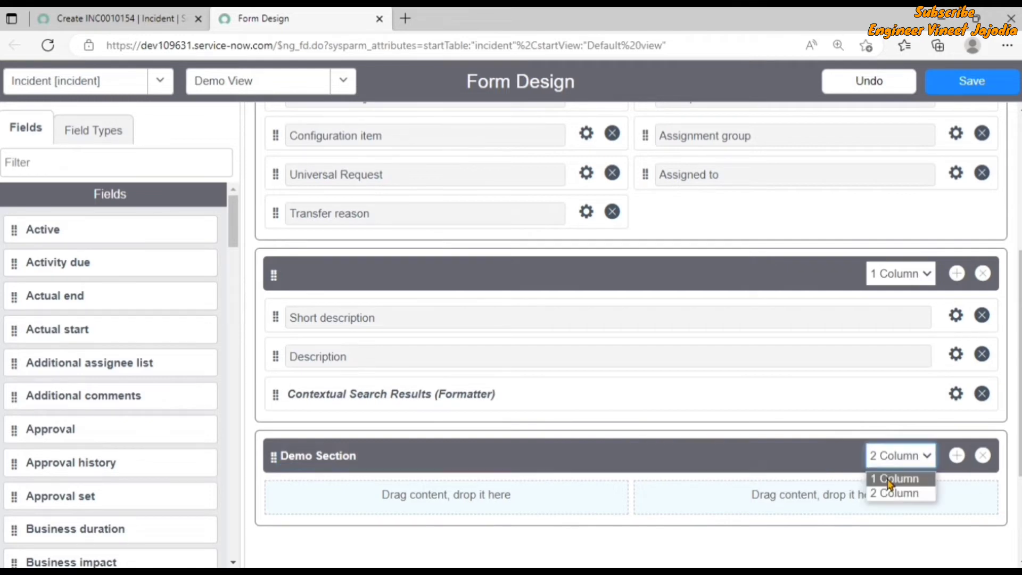
- Place Active and Business impact in Demo Section's first column, and Actual end and Actual start in its second column
scroll(570, 532, "down", 1)
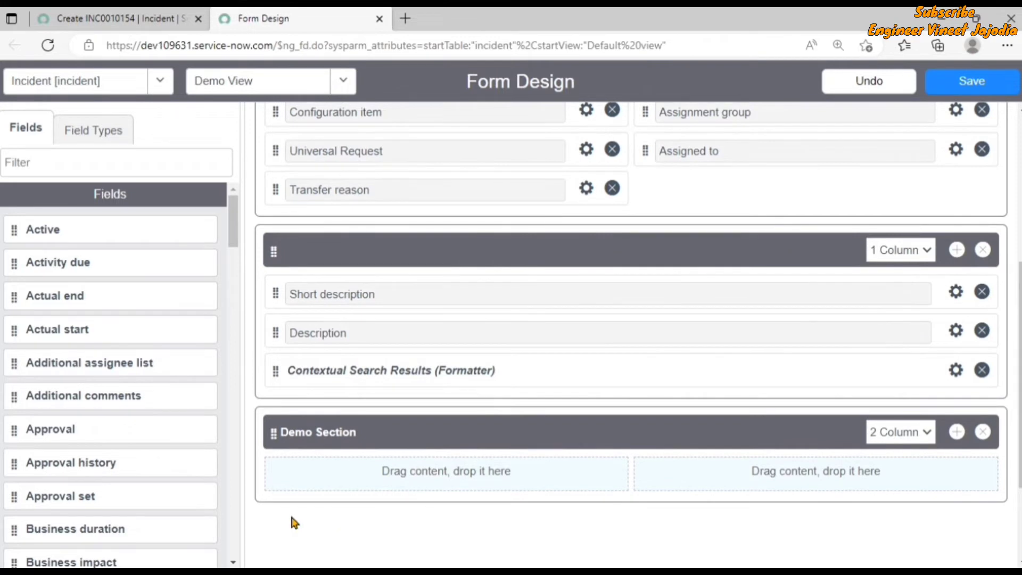
left_click_drag(36, 229, 397, 484)
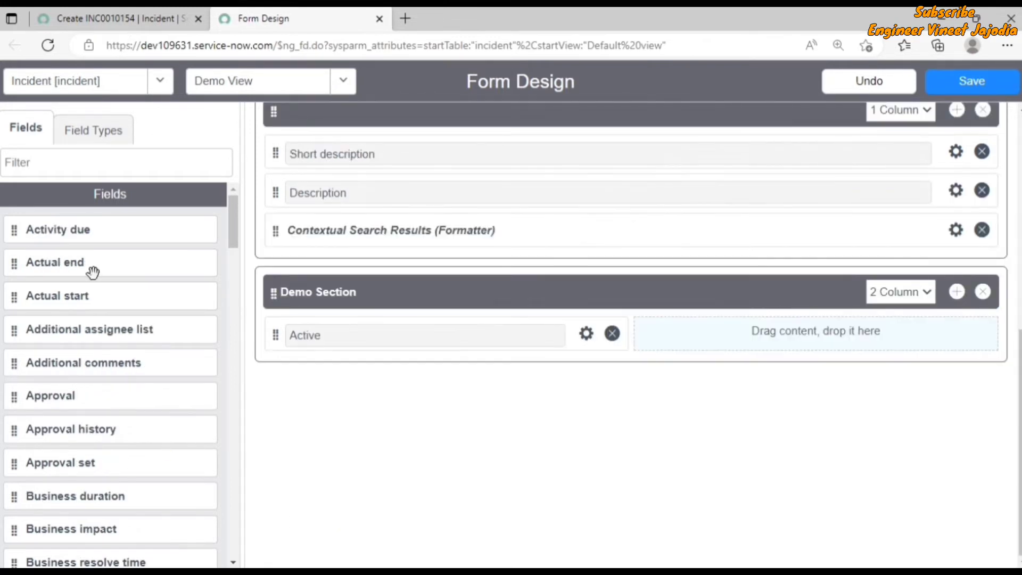
left_click_drag(91, 269, 703, 339)
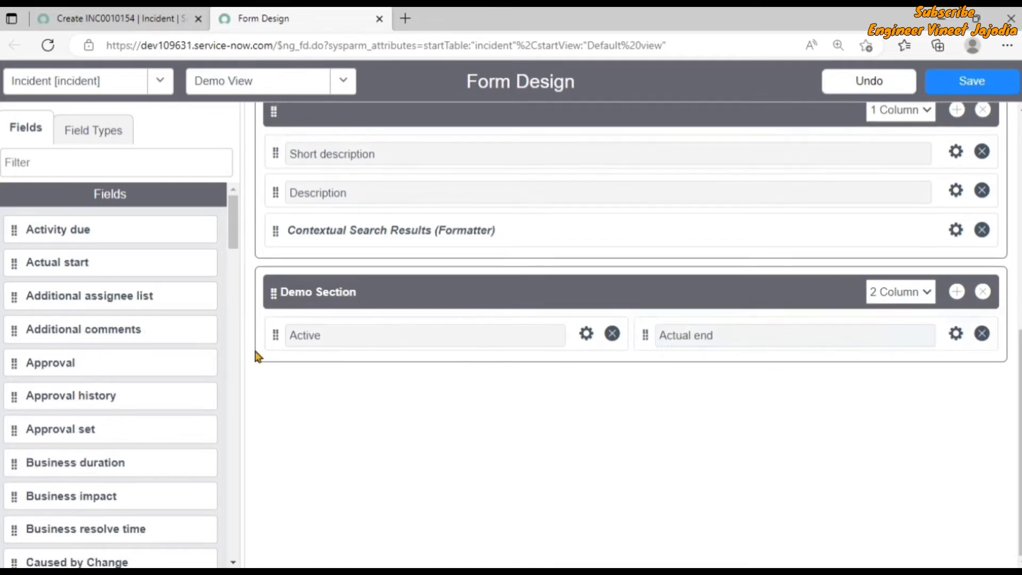
left_click_drag(64, 264, 681, 332)
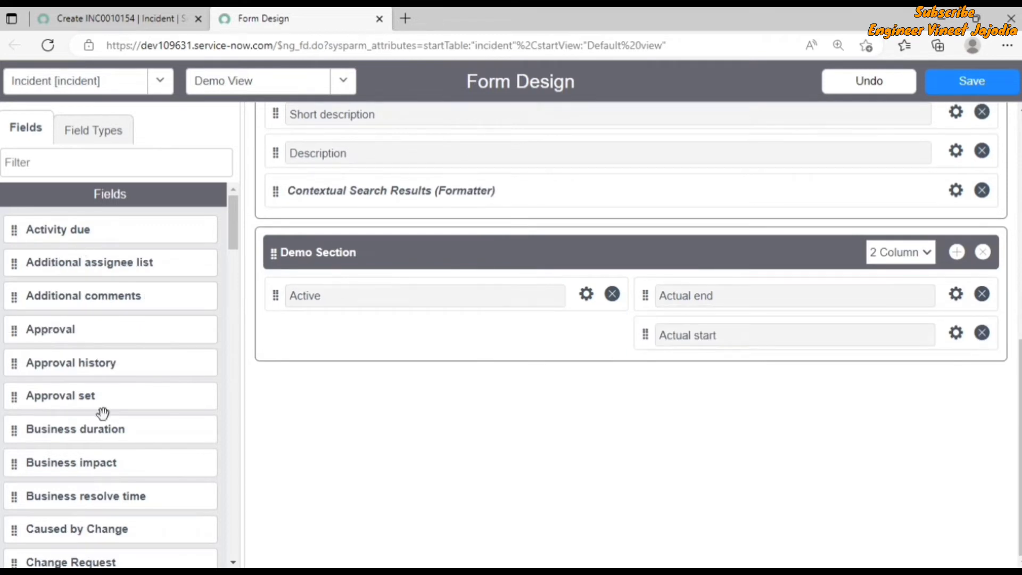
scroll(103, 413, "down", 2)
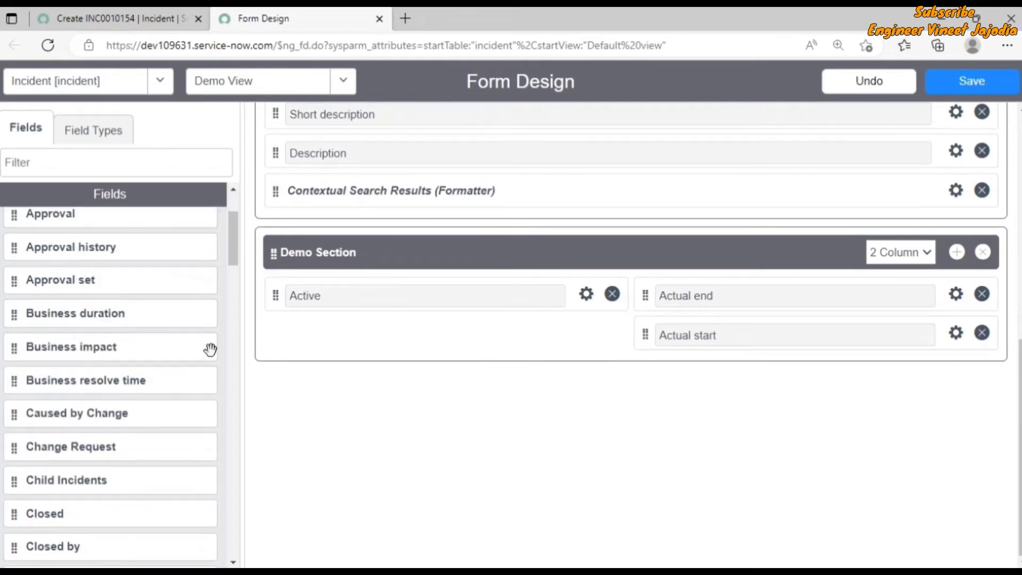
left_click_drag(378, 339, 378, 341)
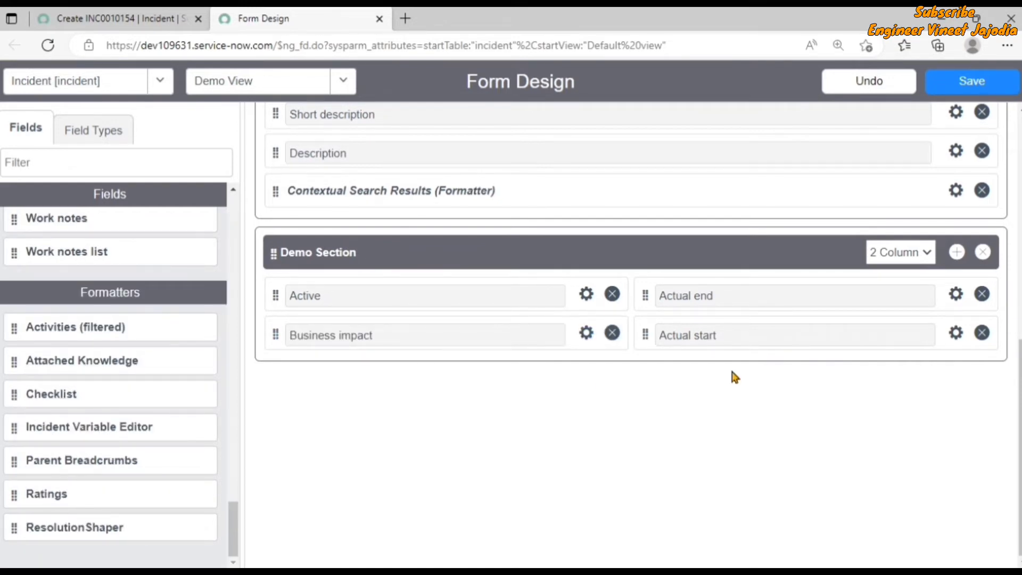
- Move Demo Section above the Short description section, directly after the main Incident section
scroll(337, 481, "up", 4)
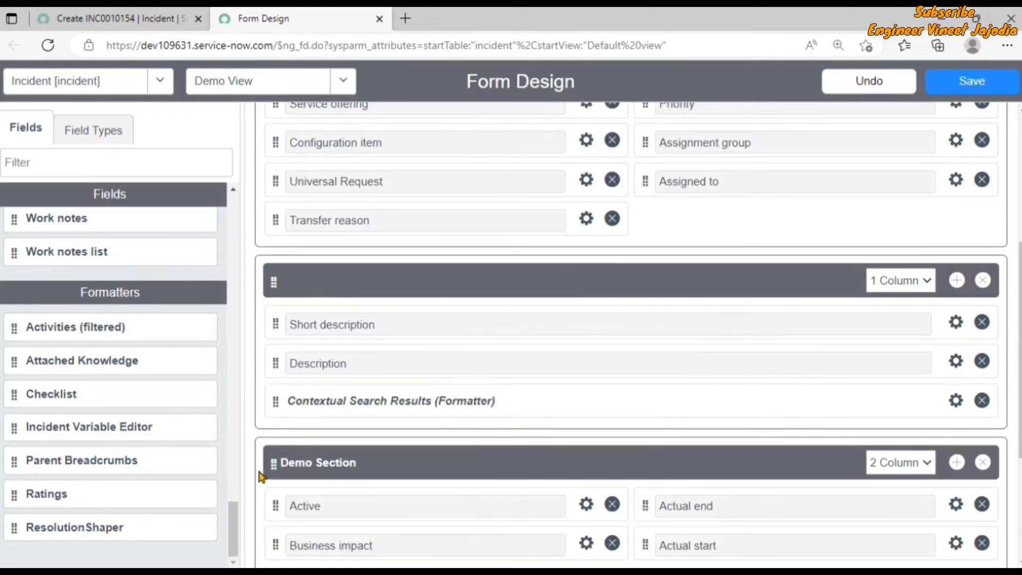
scroll(505, 448, "down", 2)
scroll(349, 452, "down", 1)
scroll(369, 443, "up", 3)
left_click_drag(270, 467, 269, 286)
scroll(609, 398, "down", 4)
scroll(607, 399, "up", 5)
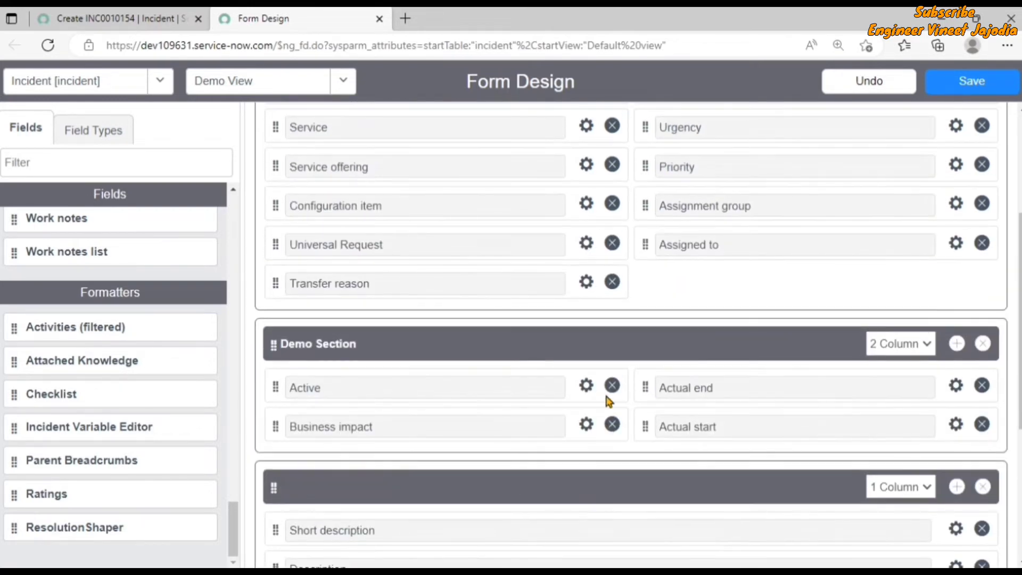
- Check the section order of the form layout and save the Demo View design
scroll(609, 400, "up", 1)
left_click(390, 426)
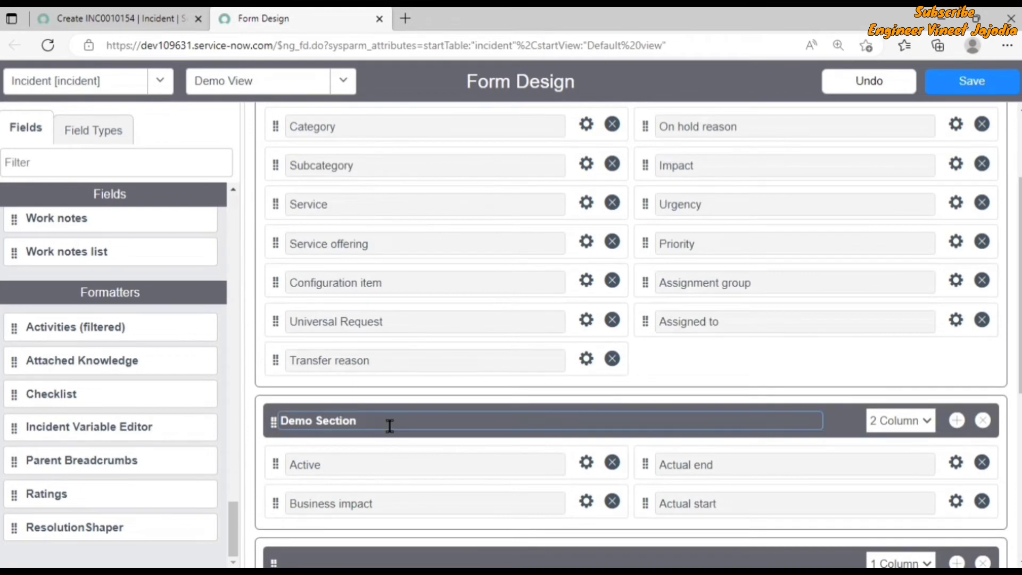
scroll(390, 426, "up", 3)
scroll(392, 426, "down", 3)
scroll(386, 447, "down", 1)
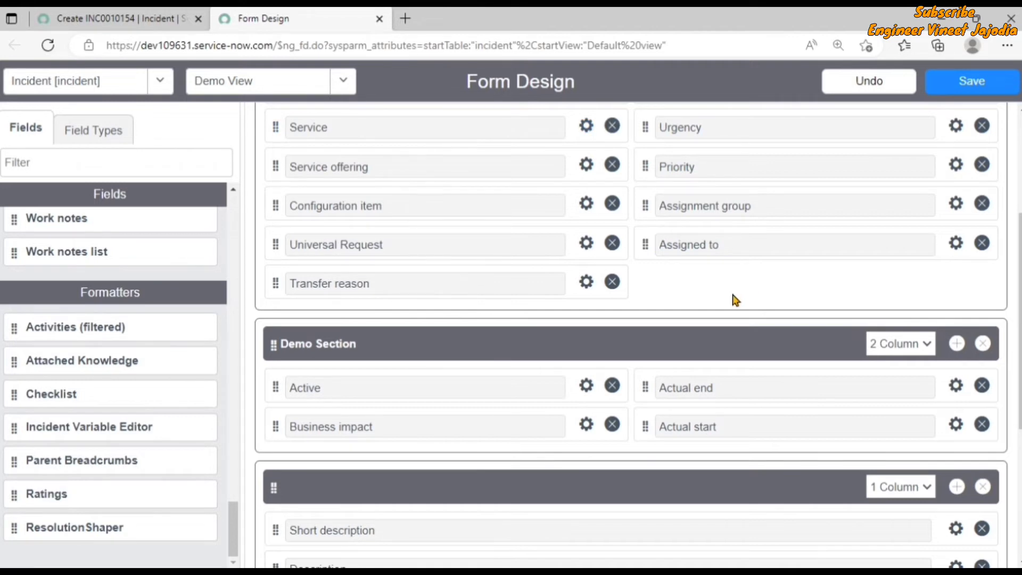
scroll(735, 300, "up", 4)
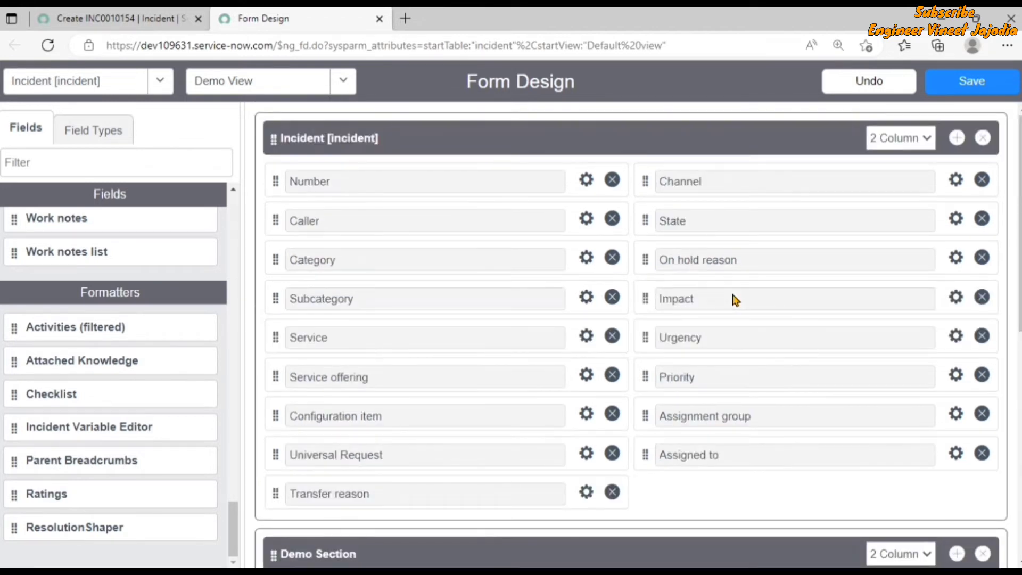
left_click(975, 87)
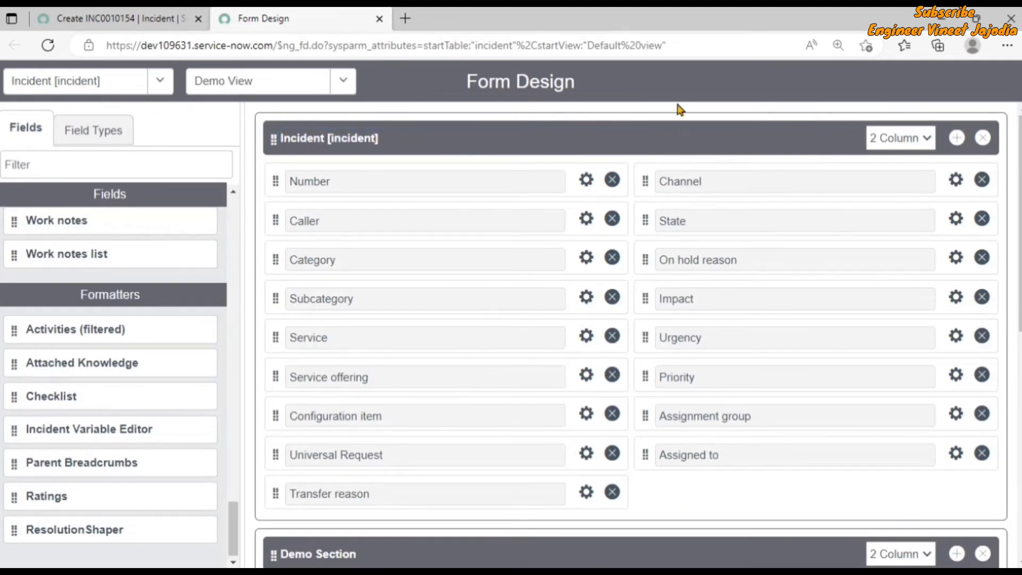
- Return to the new incident record and check its form options for a way to switch views
left_click(115, 18)
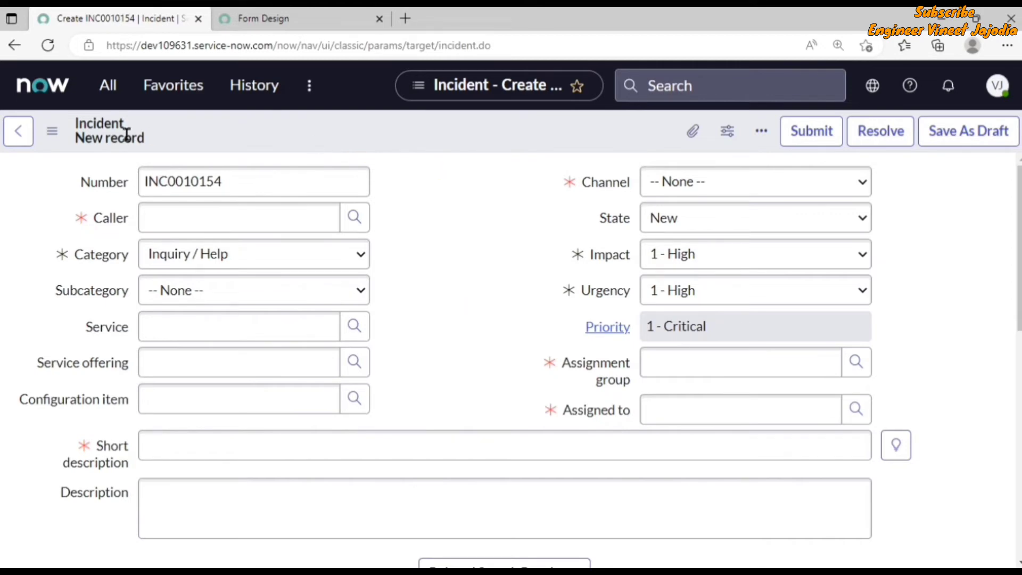
left_click(128, 170)
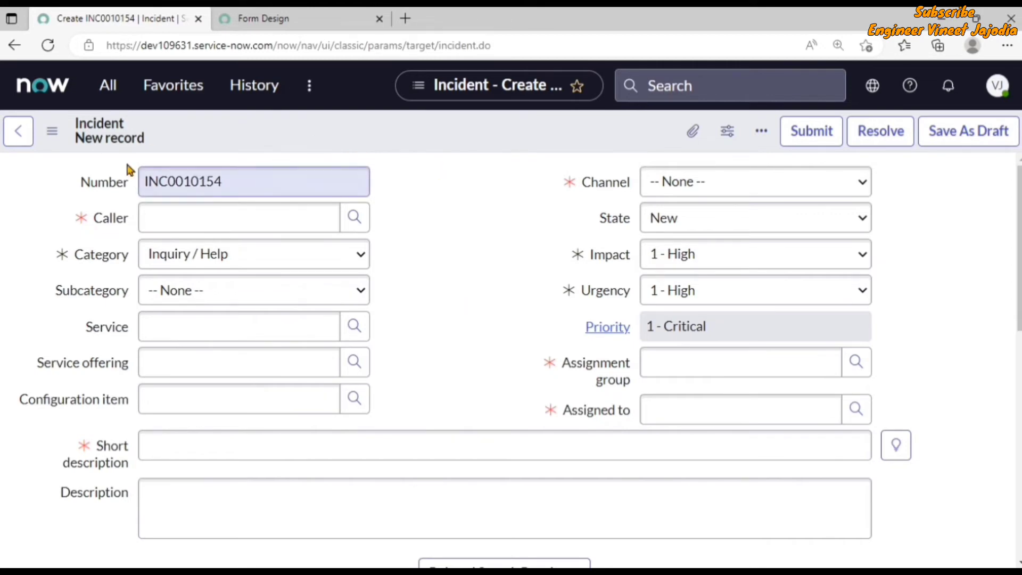
left_click(51, 132)
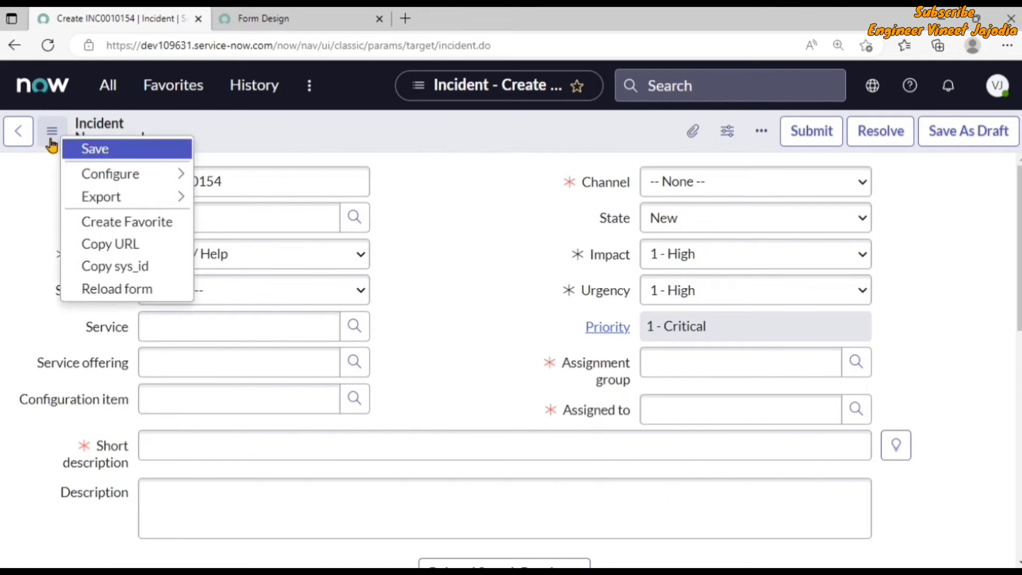
left_click(158, 256)
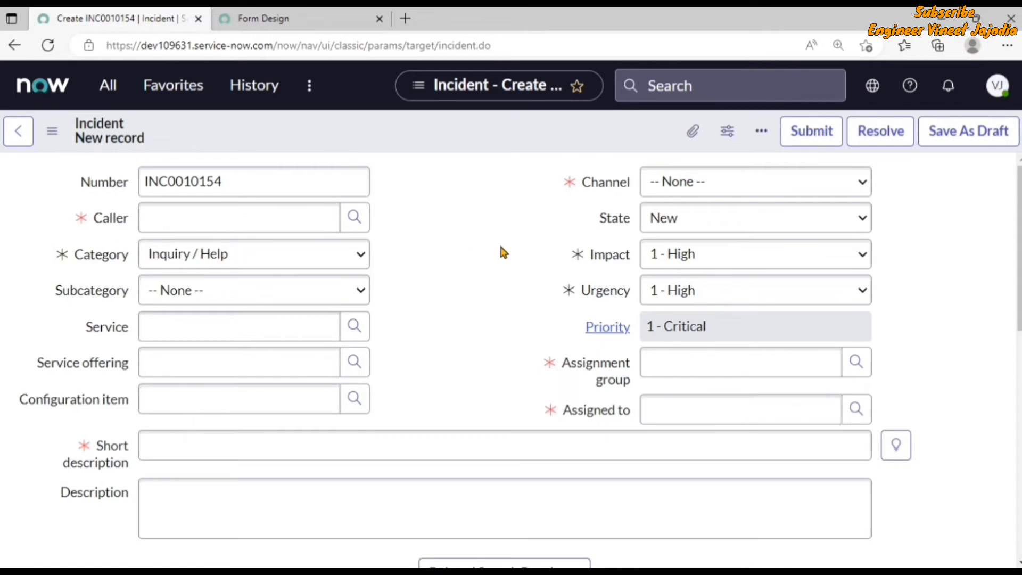
- Open the incident table's list using incident.list in the navigator filter and open record INC0010144
left_click(107, 88)
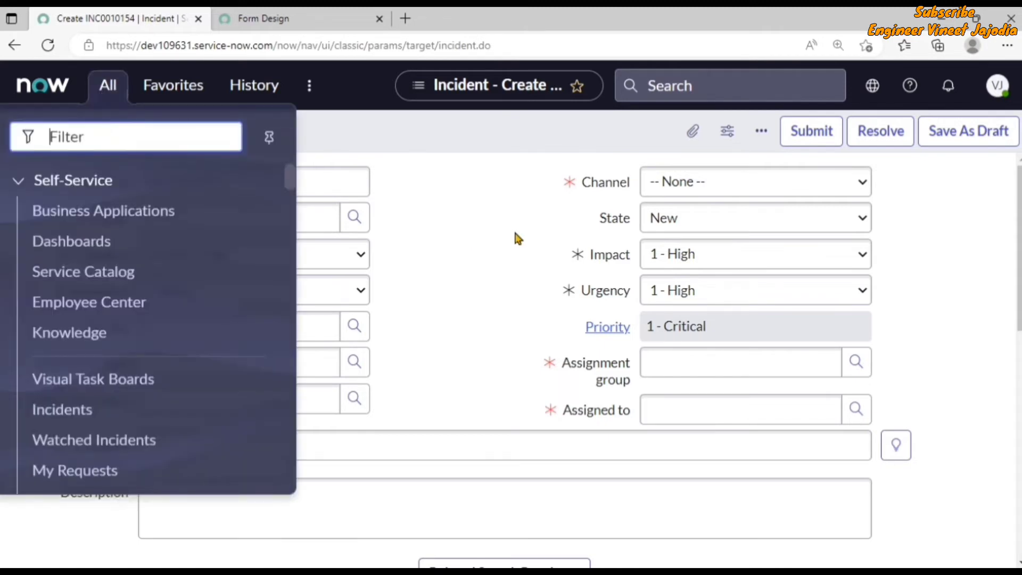
type("incident")
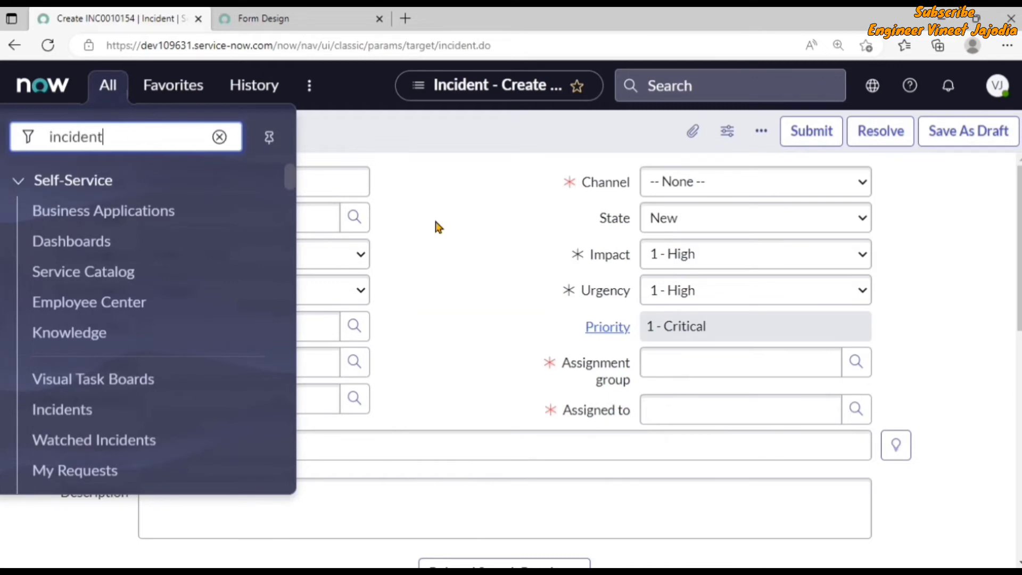
type(".list")
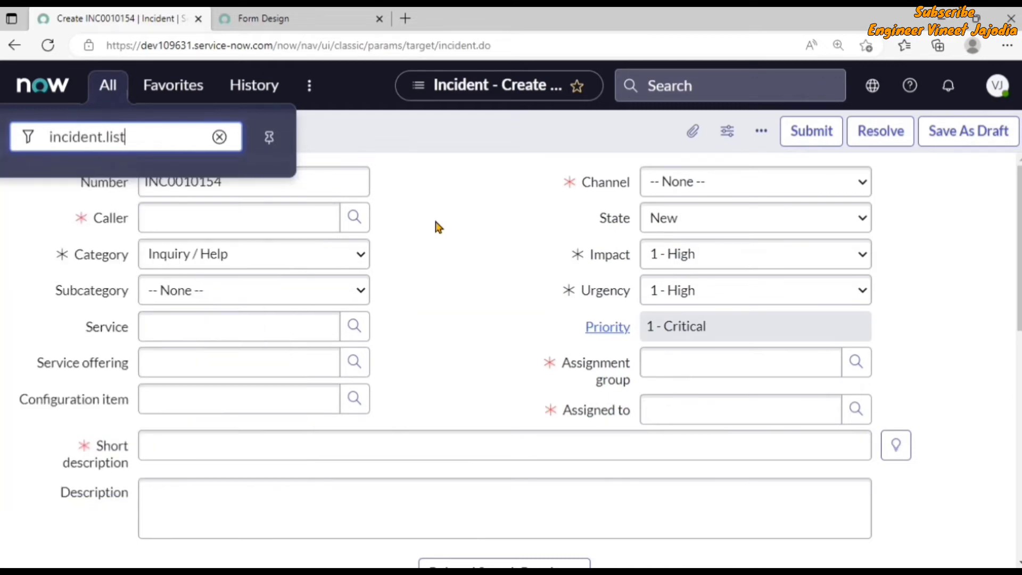
key("Return")
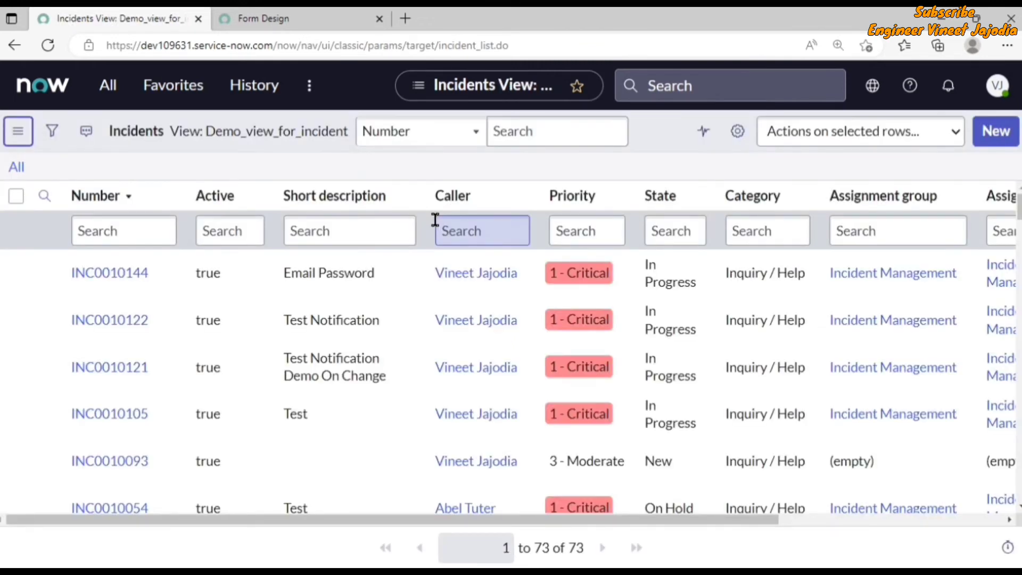
left_click(110, 274)
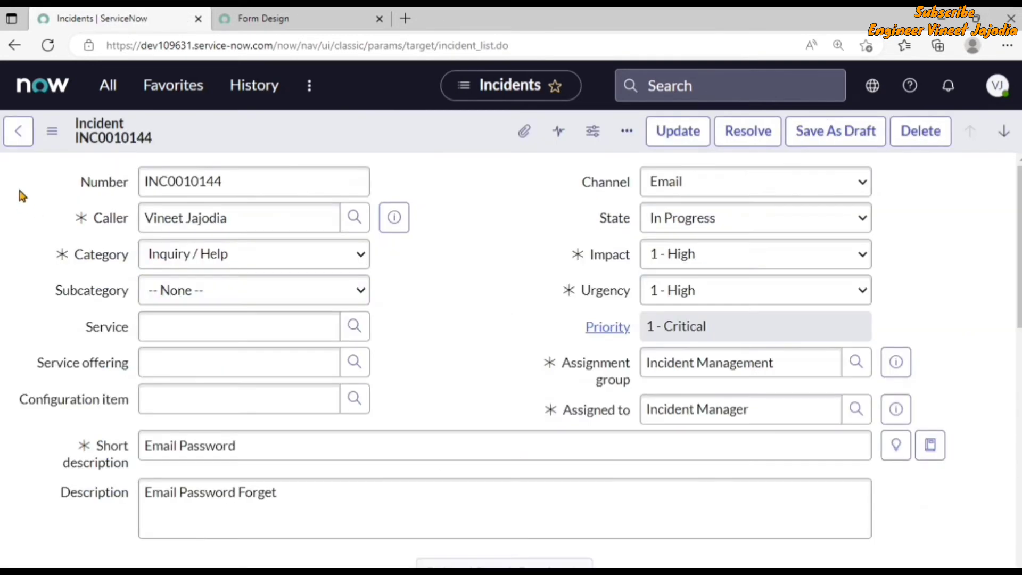
- Switch the incident record's form to Demo View
left_click(52, 132)
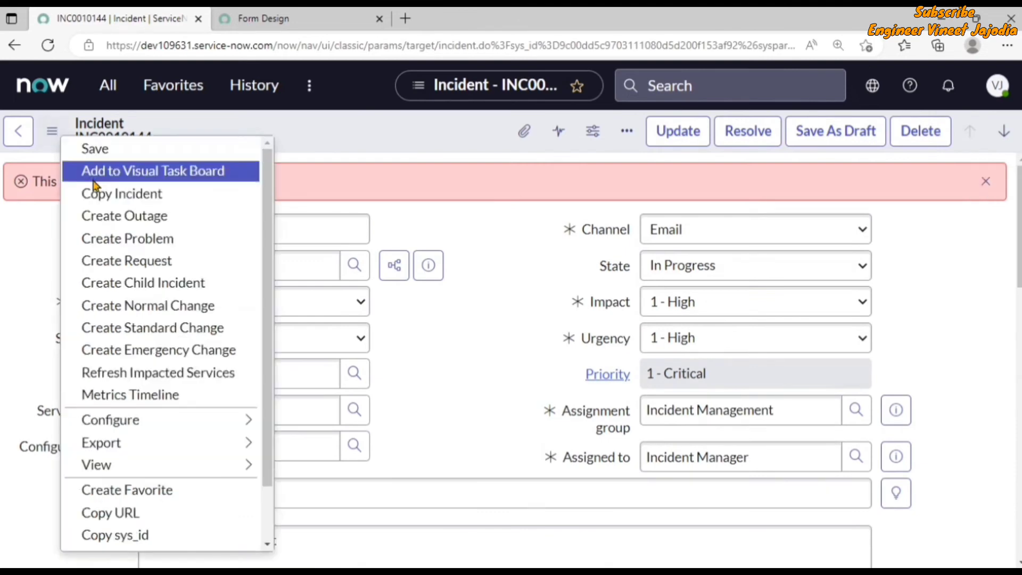
mouse_move(102, 465)
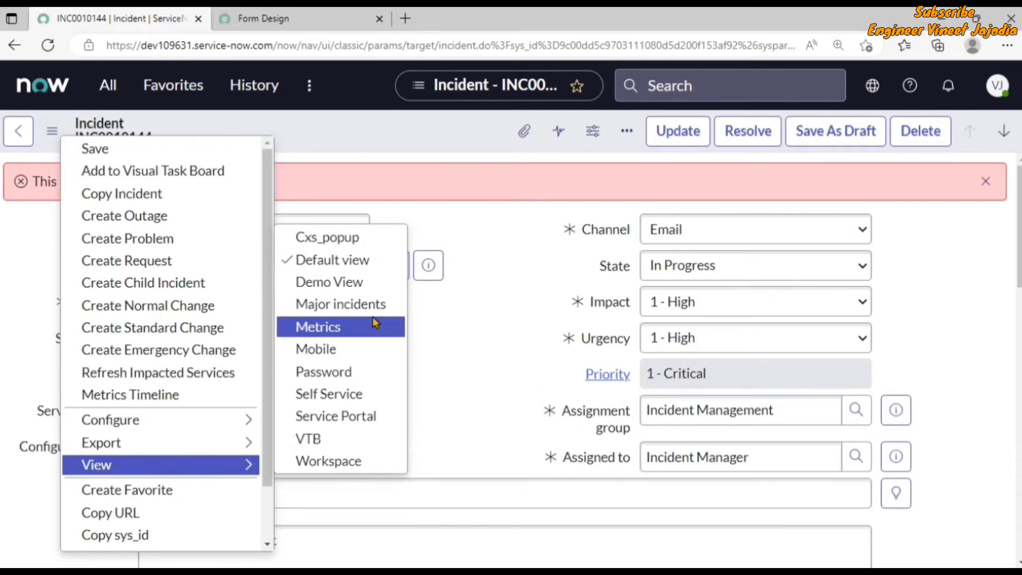
left_click(372, 287)
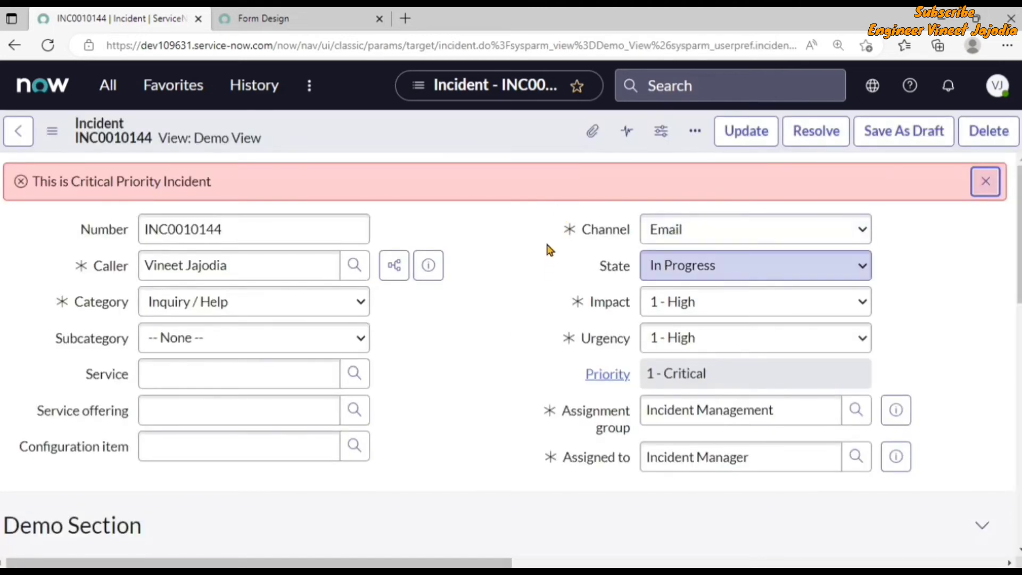
- Check Demo Section's placement and fields on the incident record against the Demo View design
left_click(276, 17)
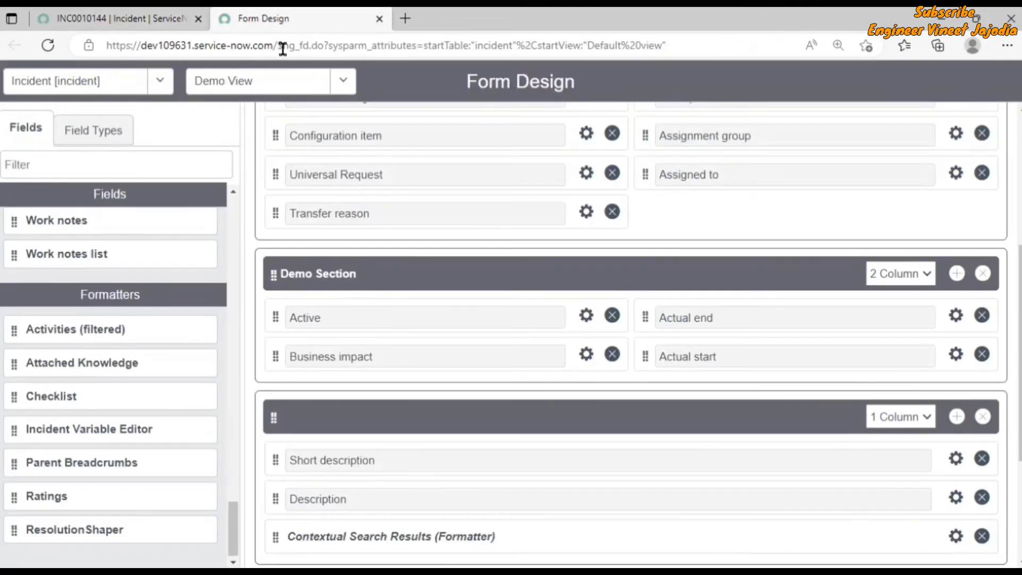
left_click(205, 16)
scroll(290, 327, "down", 1)
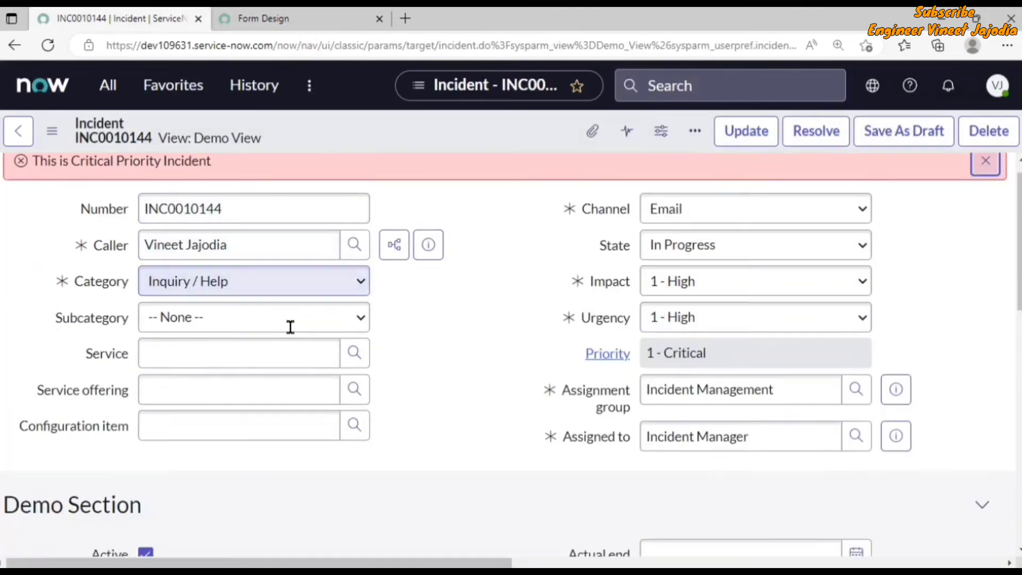
scroll(290, 327, "down", 4)
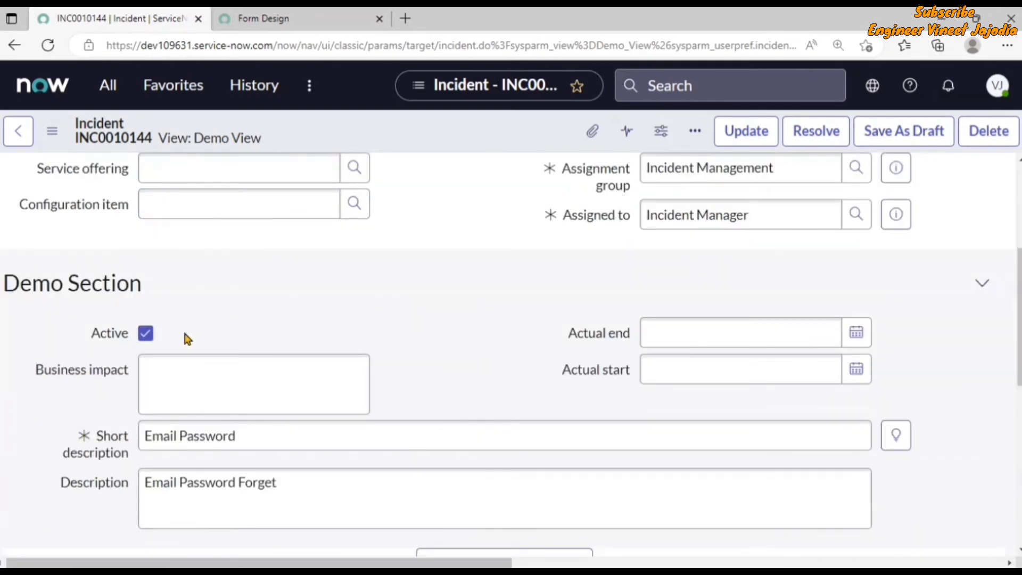
scroll(498, 374, "down", 1)
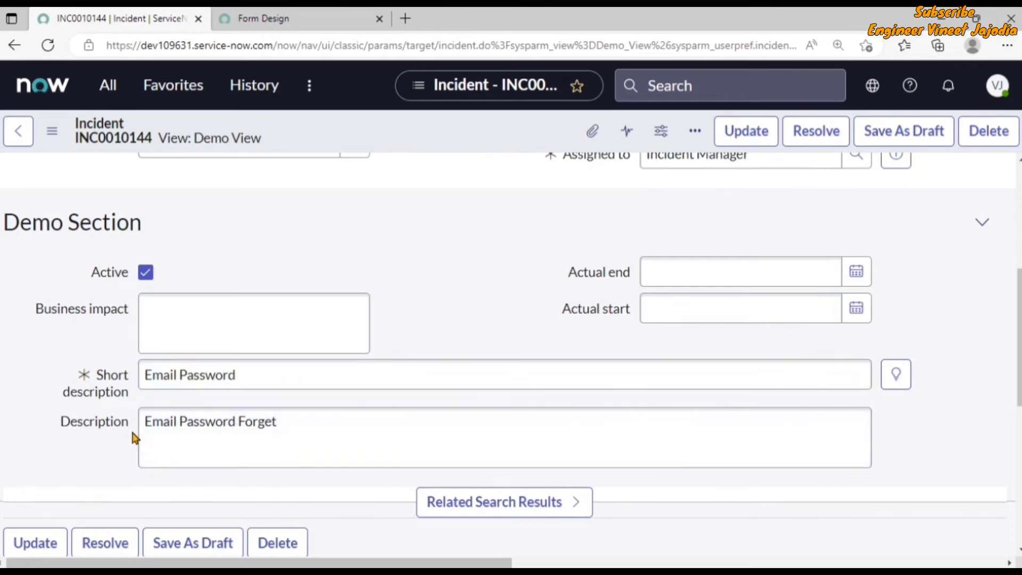
- Compare the Short description section and the main Incident section between the Demo View design and the incident record
left_click(274, 23)
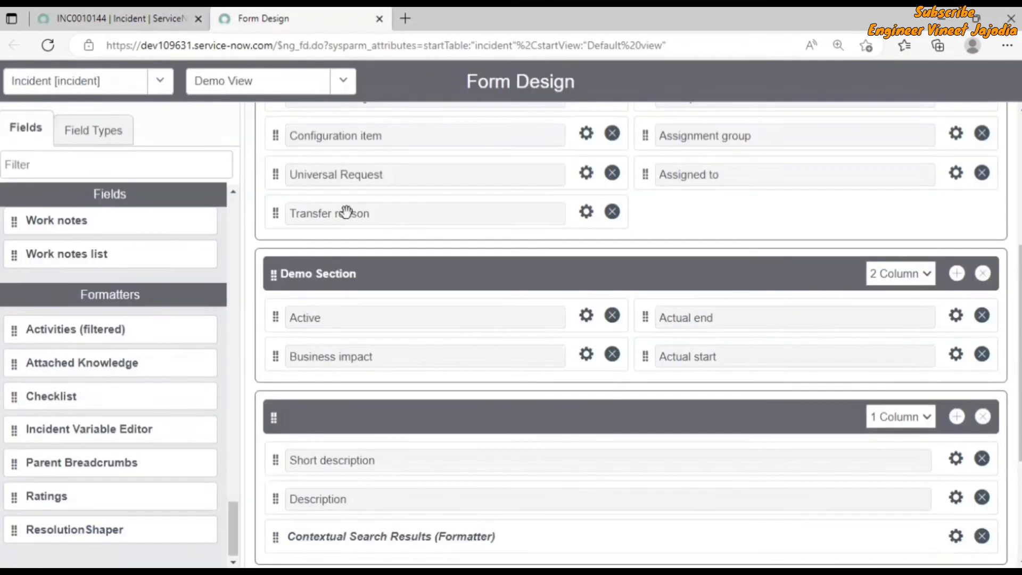
scroll(354, 424, "down", 2)
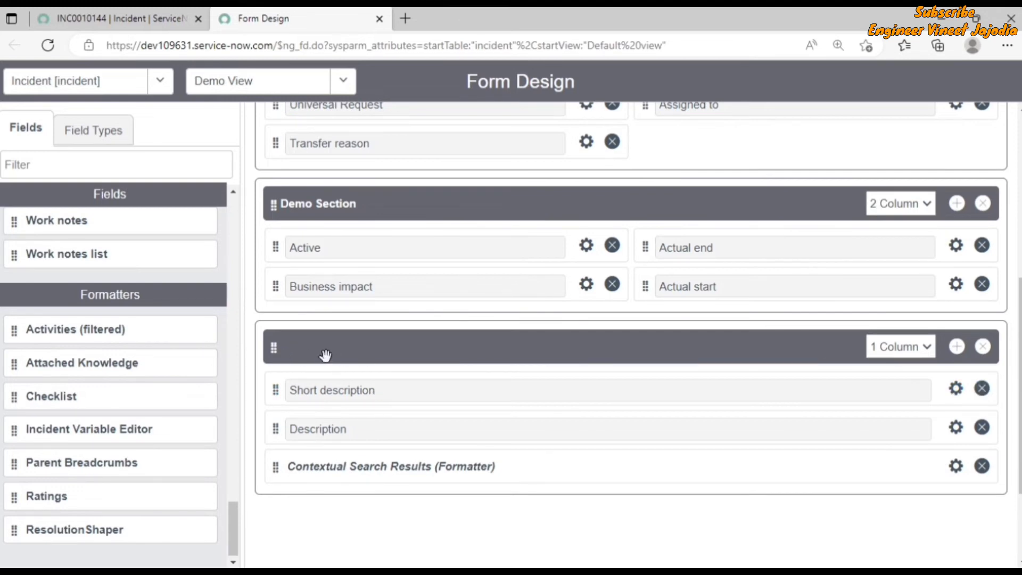
key("ctrl+shift+Tab")
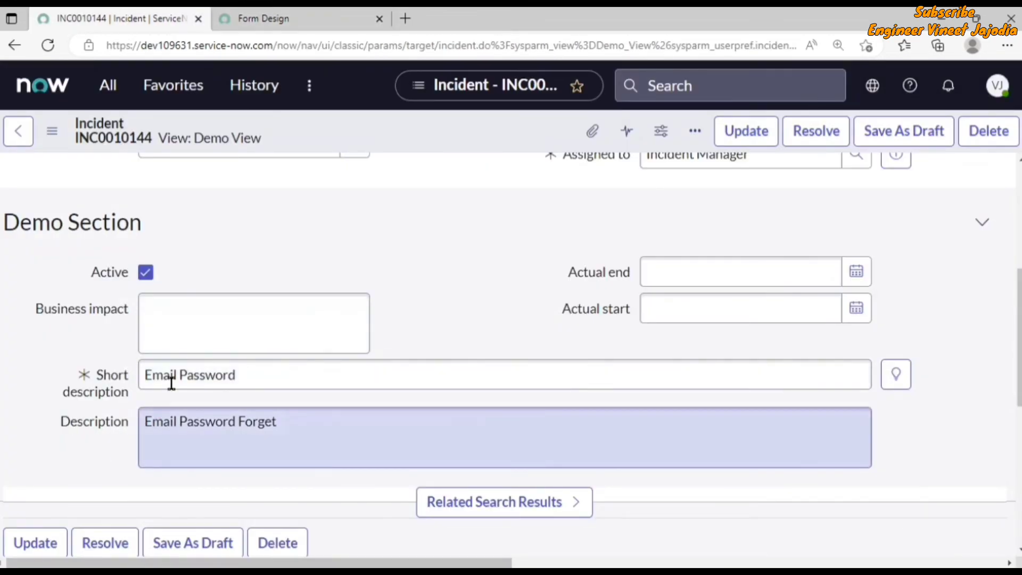
key("ctrl+Tab")
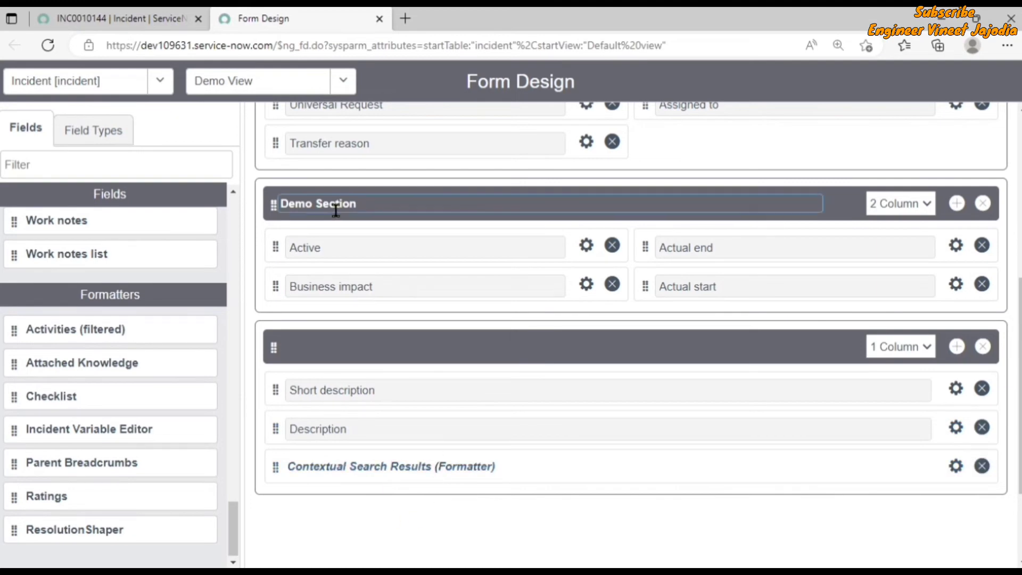
left_click(120, 19)
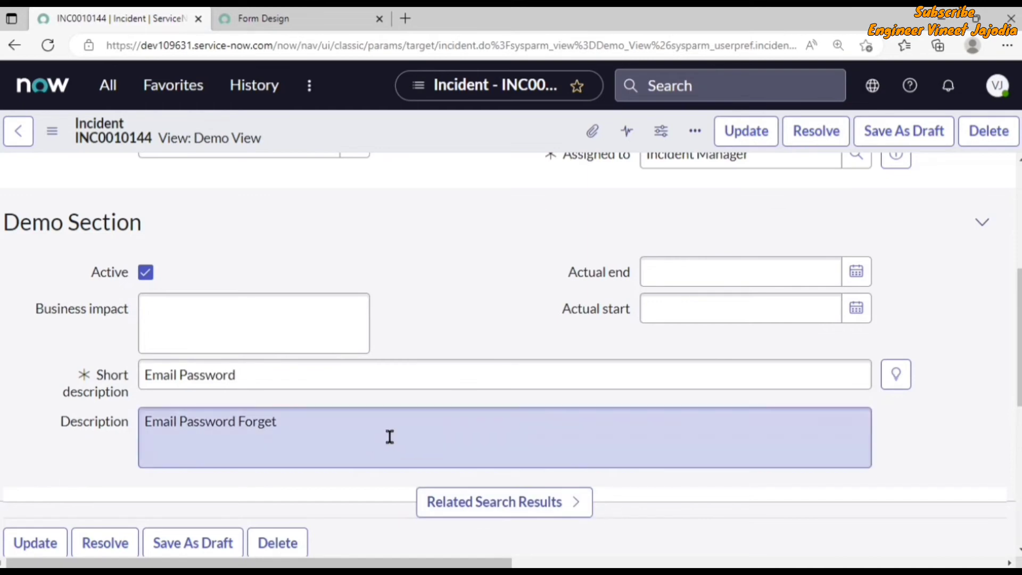
scroll(388, 434, "up", 5)
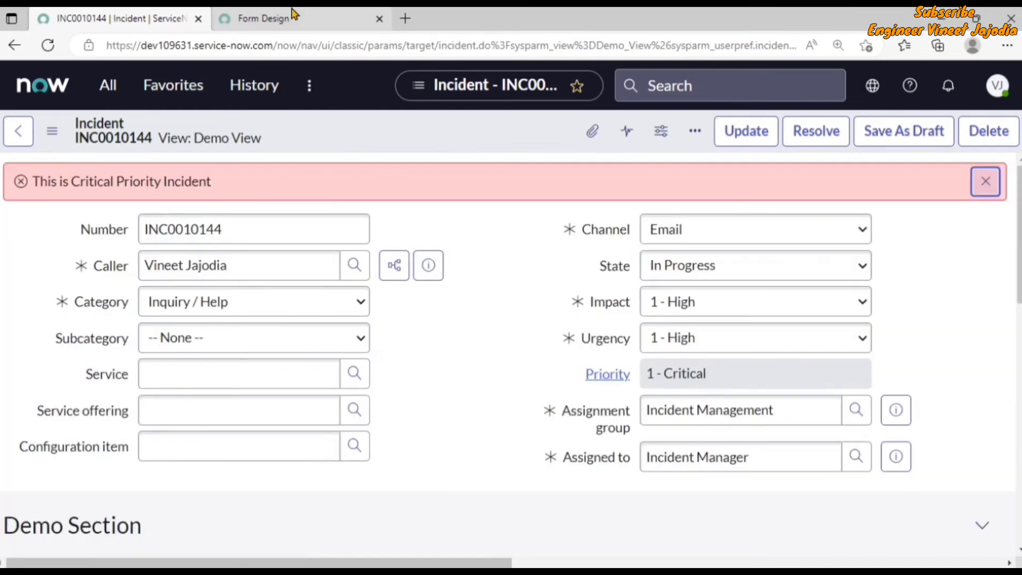
left_click(266, 18)
scroll(497, 292, "up", 6)
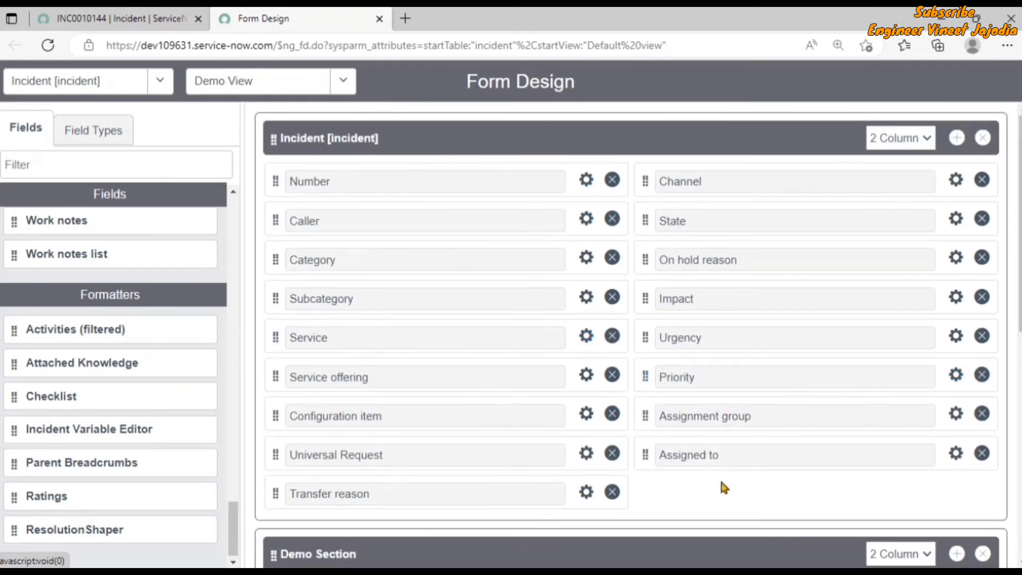
- Close Form Design, reopen it from the incident record, and examine which view it loads and its sections
left_click(379, 18)
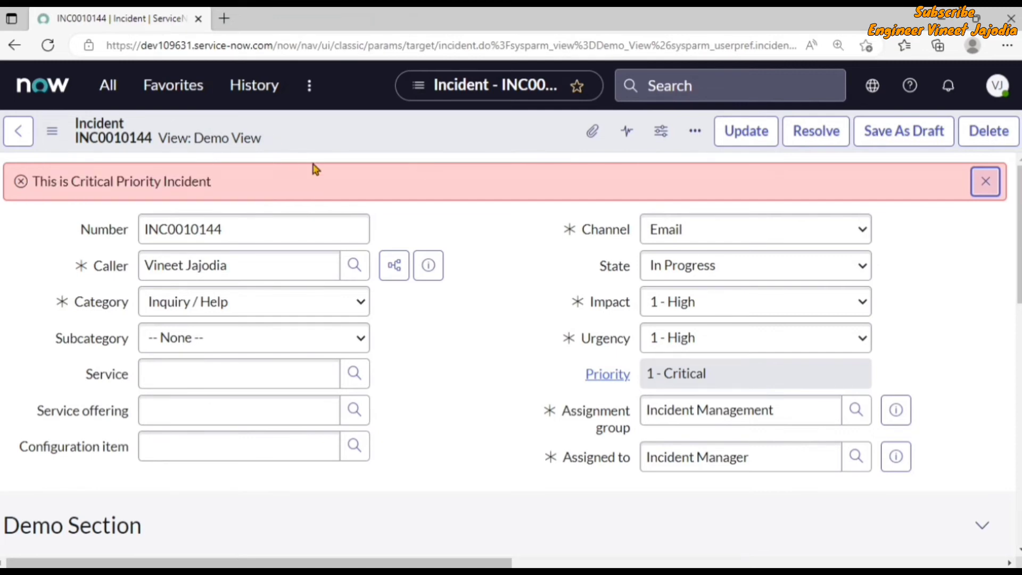
right_click(361, 131)
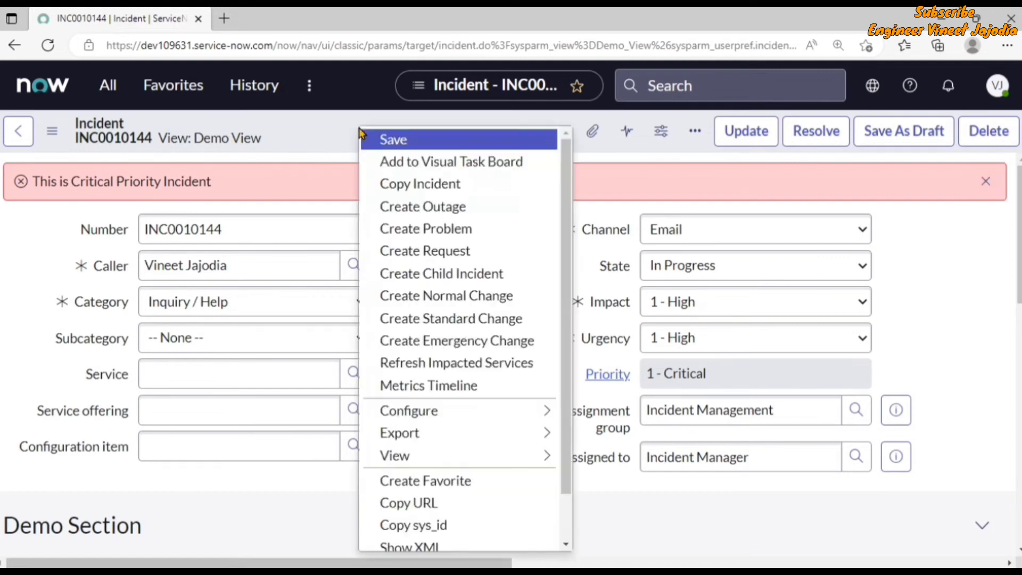
mouse_move(439, 407)
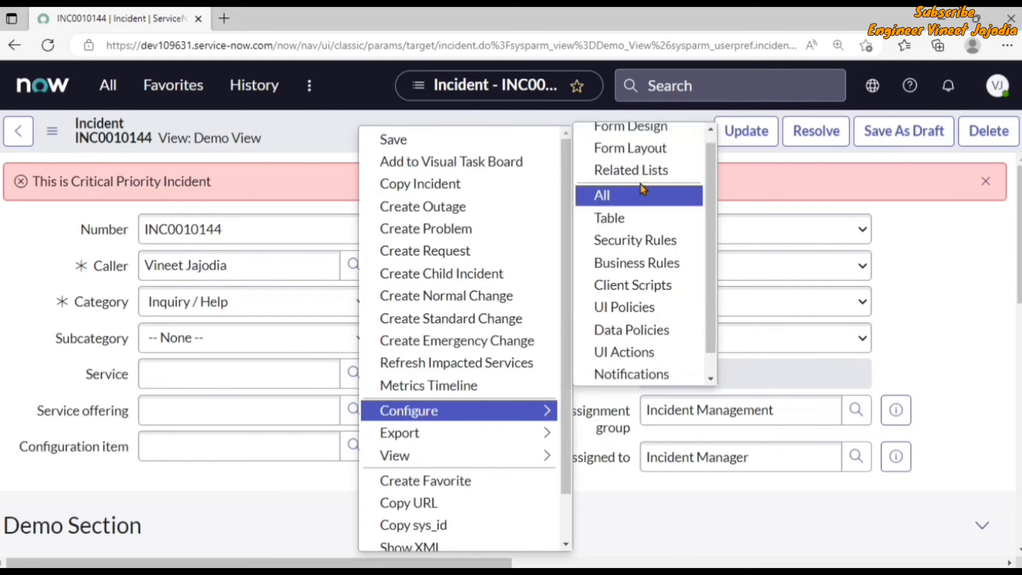
left_click(628, 133)
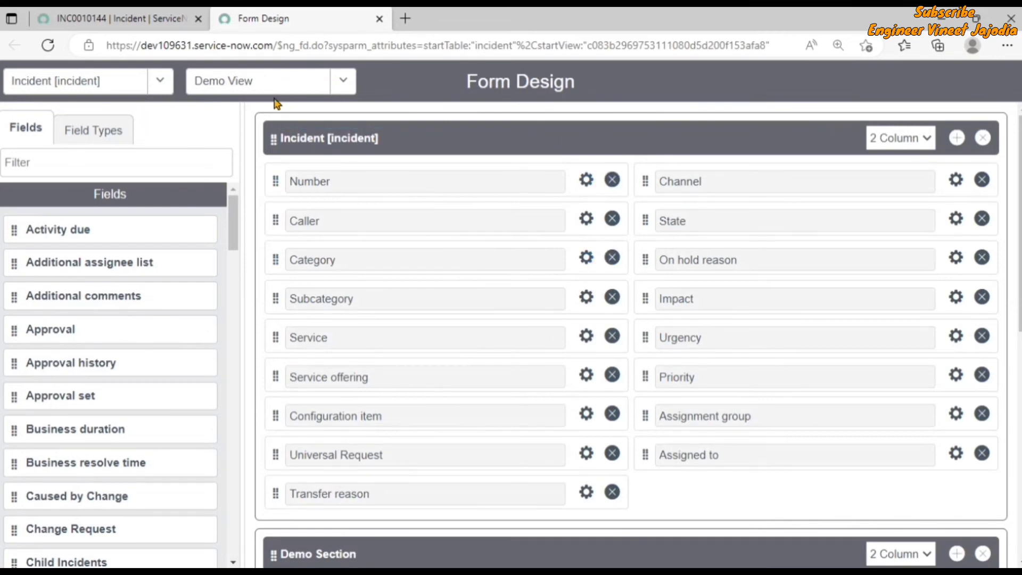
scroll(603, 390, "down", 1)
scroll(603, 390, "down", 2)
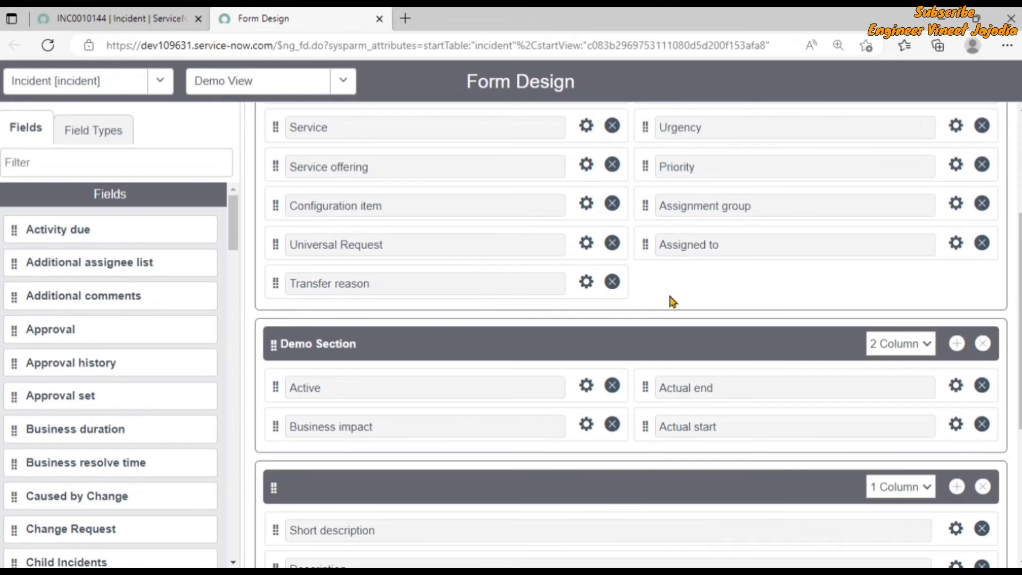
key("ctrl+shift+Tab")
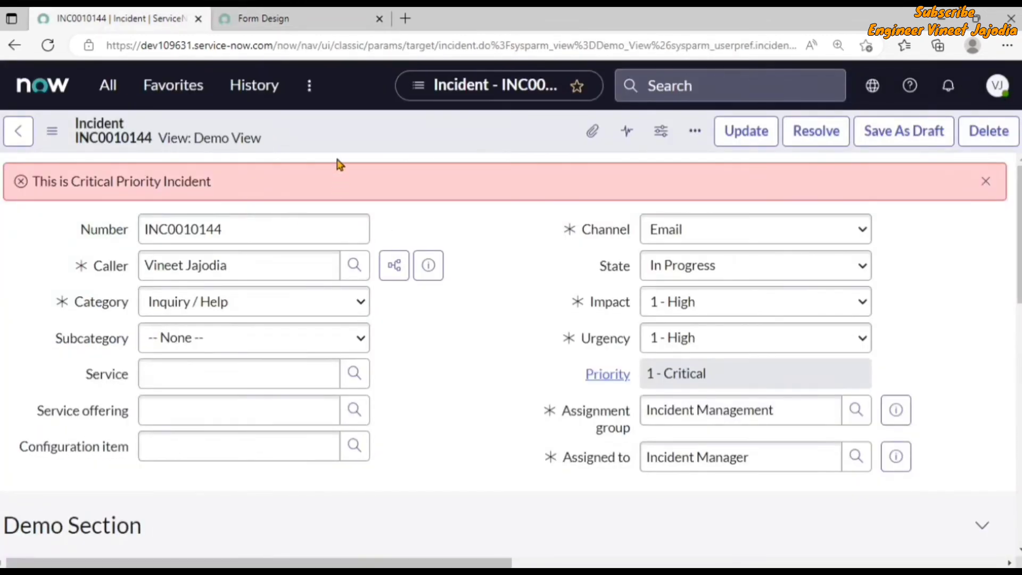
left_click(270, 18)
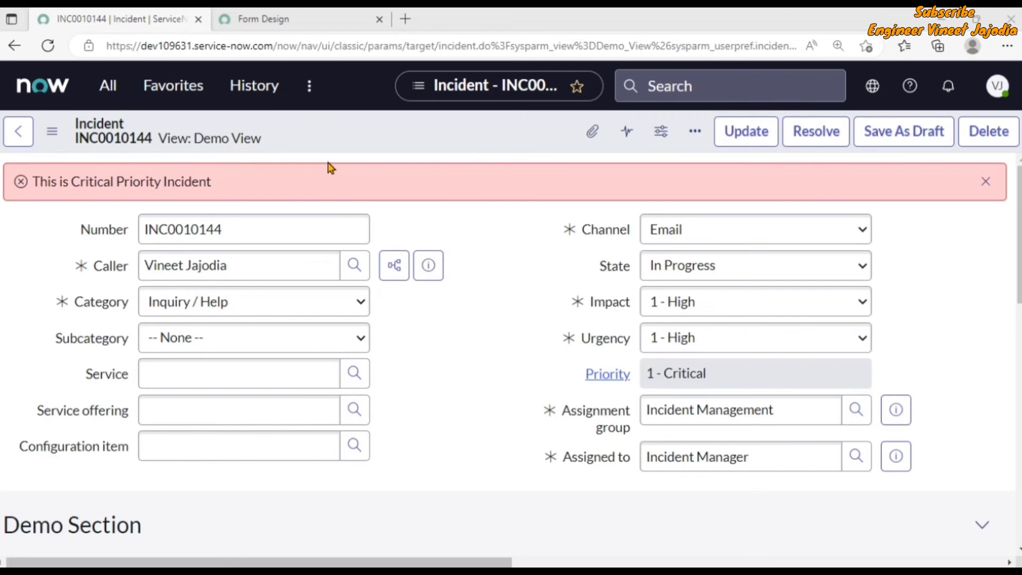
- Open Form Layout from the incident record and examine its available and selected fields and its view and section settings
right_click(307, 139)
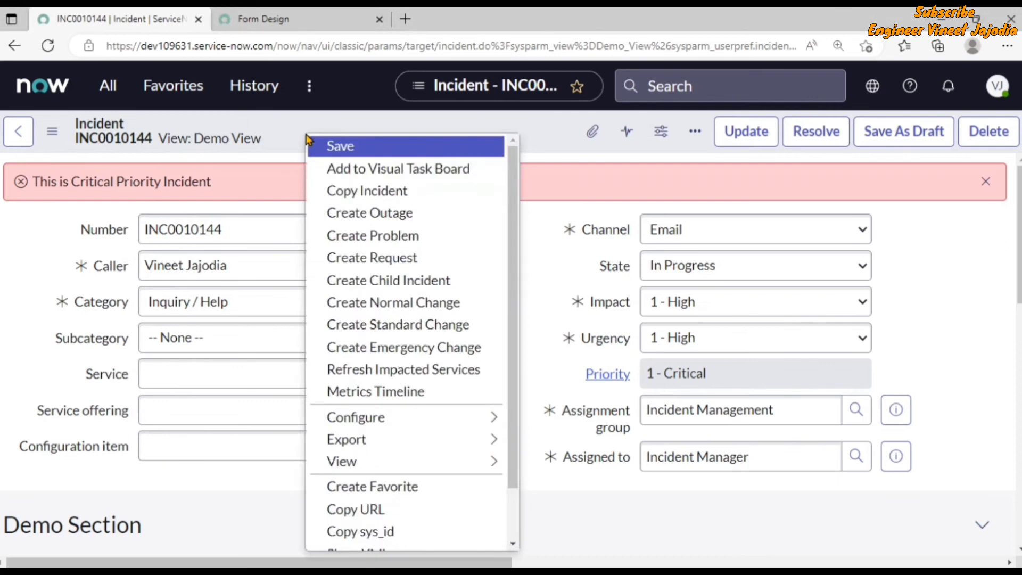
mouse_move(386, 417)
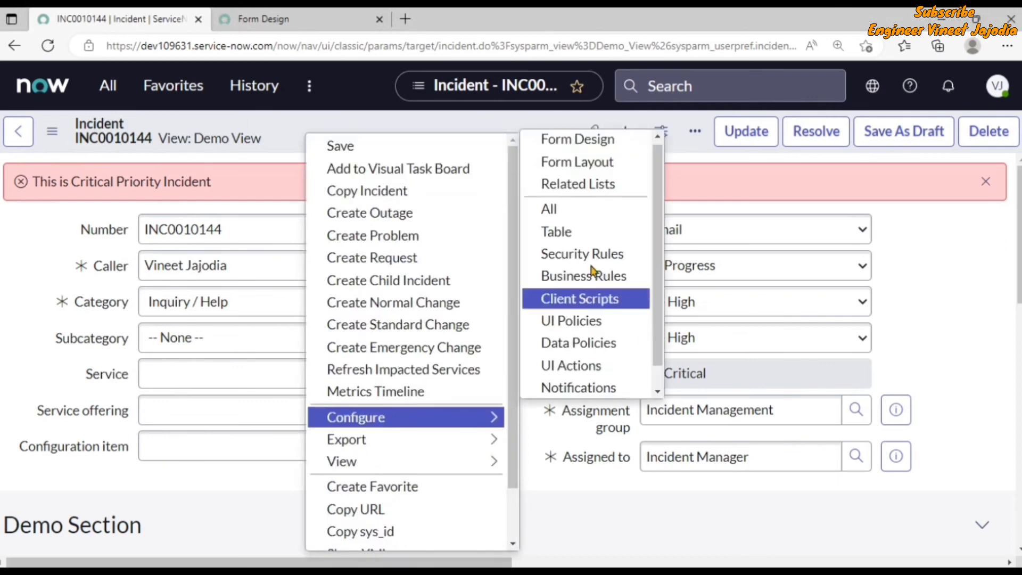
left_click(606, 169)
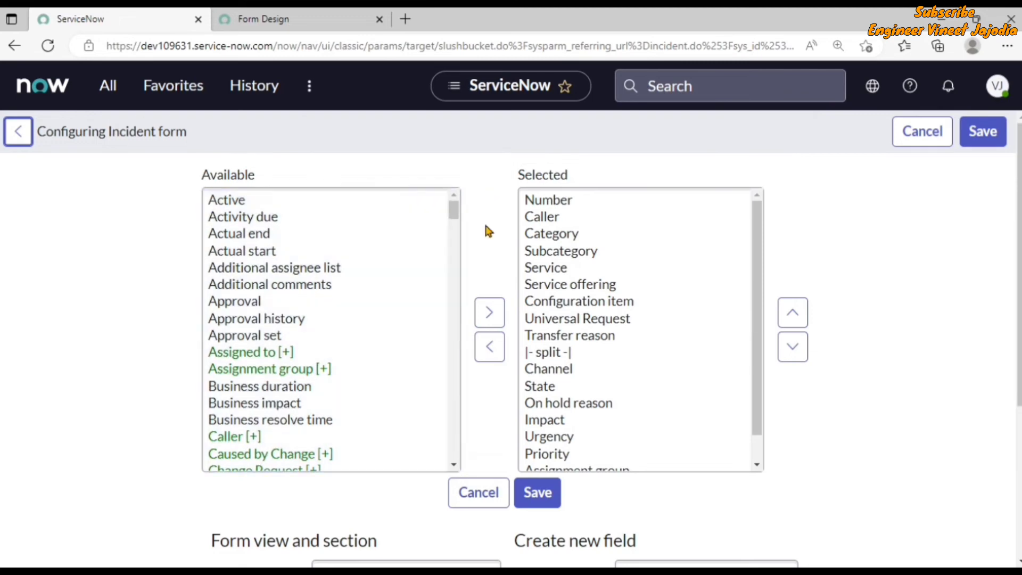
scroll(485, 232, "down", 3)
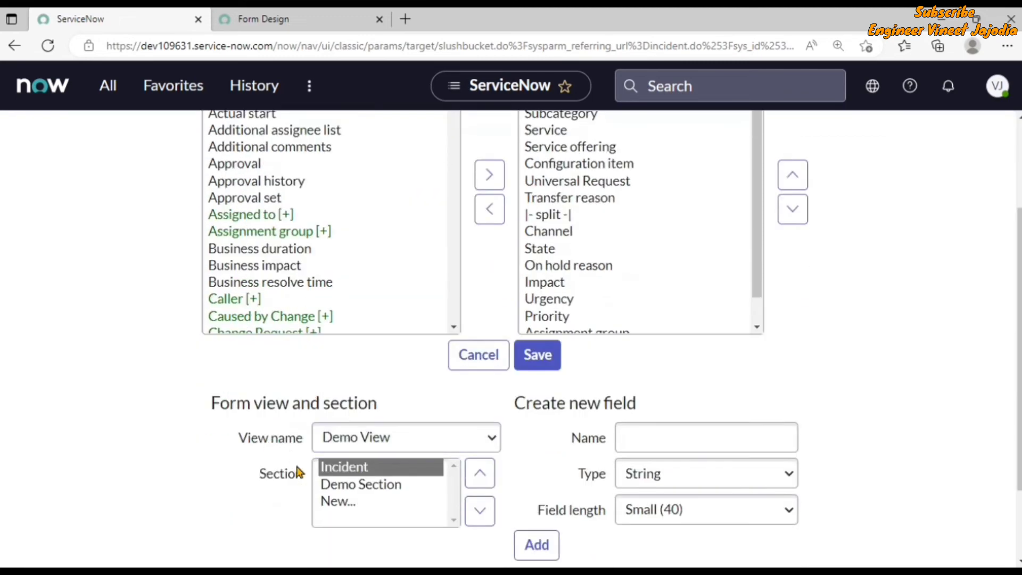
scroll(496, 234, "up", 3)
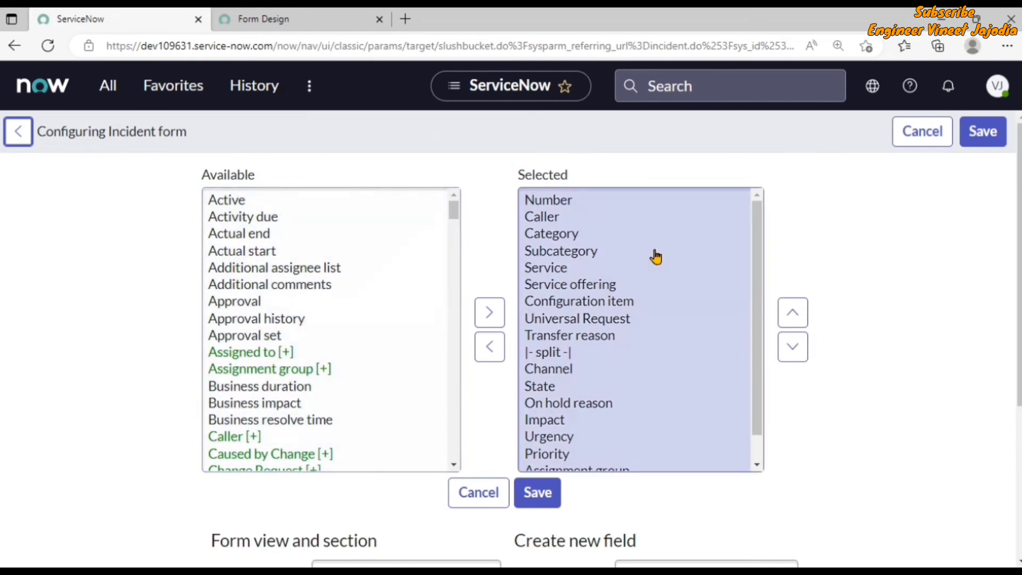
- Examine the order of the Demo View's selected fields around the split marker and its view and section settings
scroll(680, 293, "down", 5)
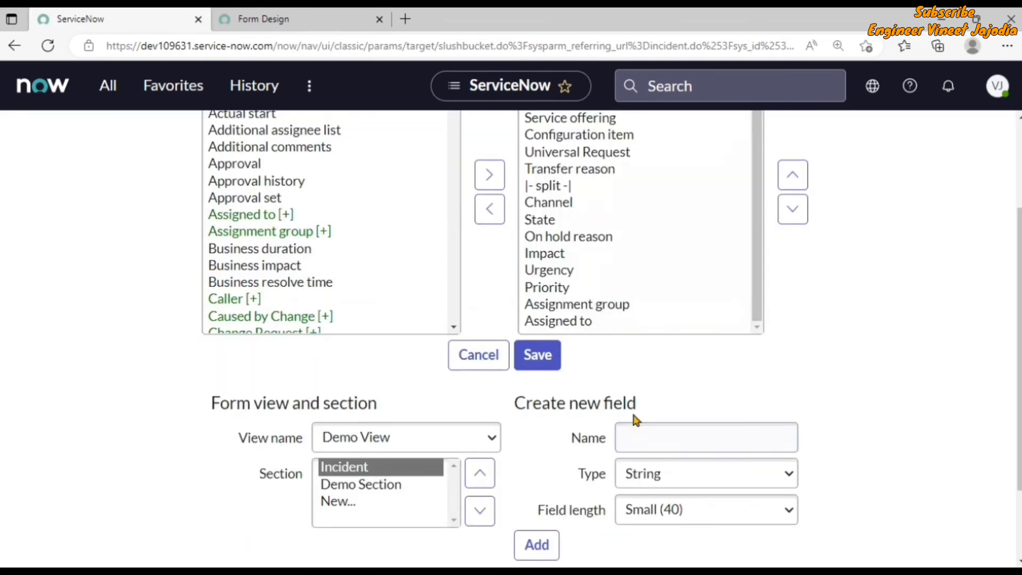
scroll(640, 424, "up", 5)
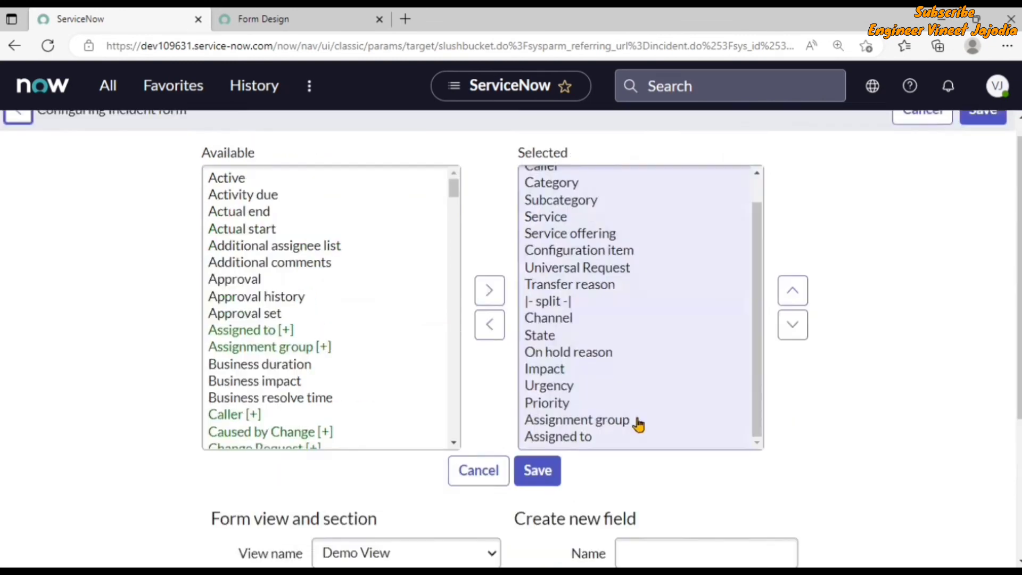
scroll(666, 397, "up", 2)
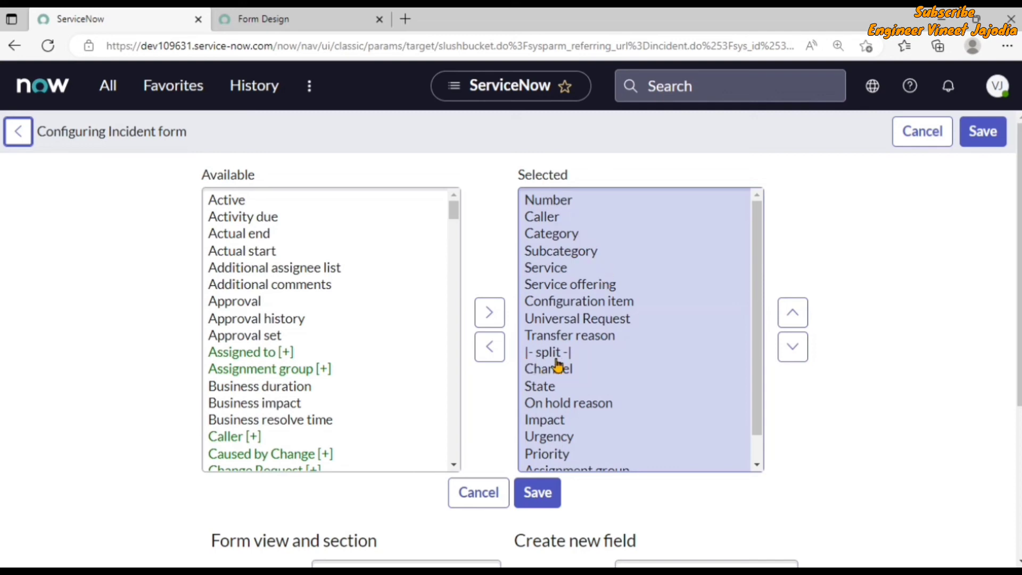
scroll(595, 366, "down", 2)
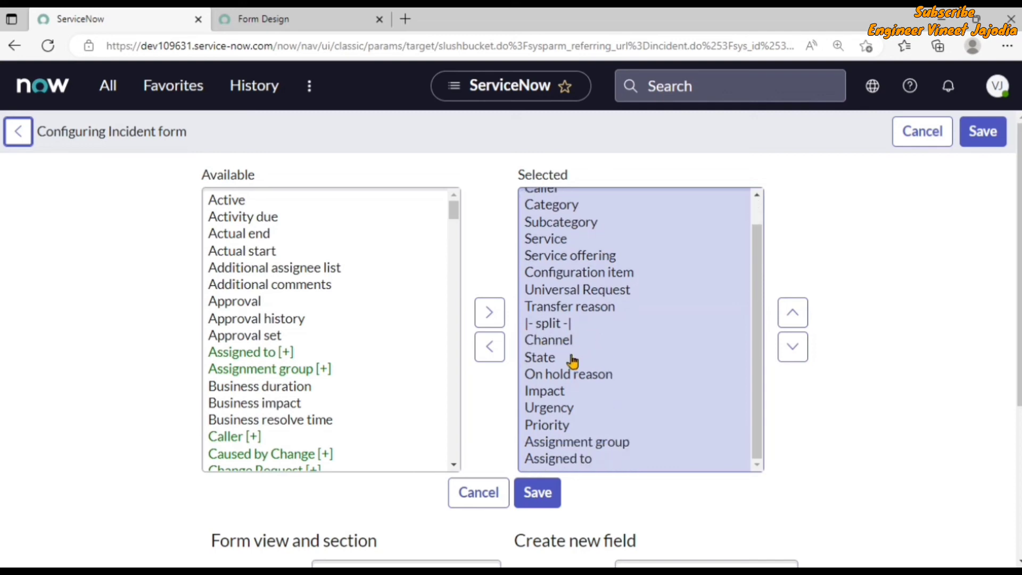
scroll(610, 442, "down", 2)
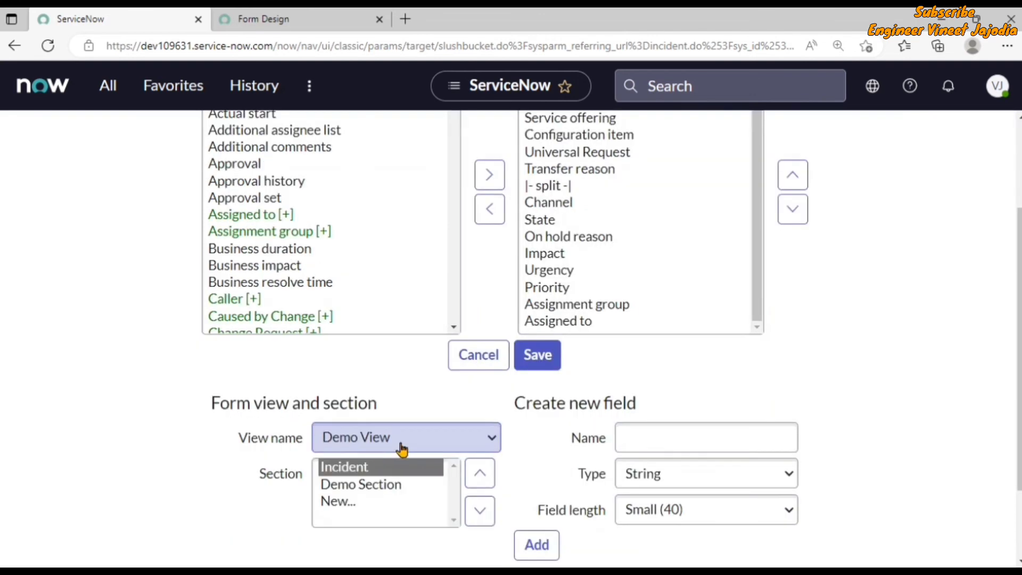
- Switch the form layout to Default view and examine its available and selected fields
left_click(422, 450)
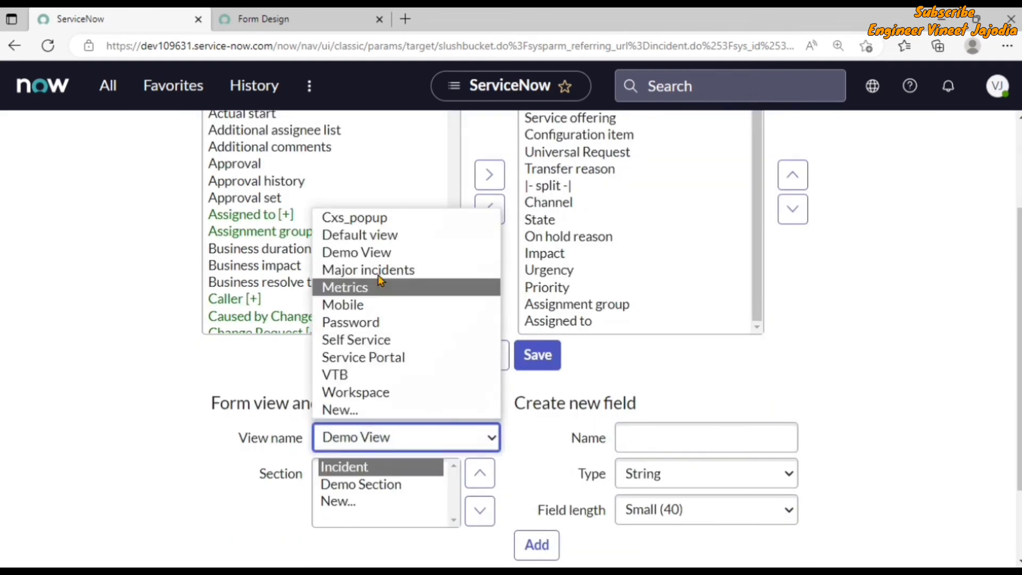
left_click(380, 234)
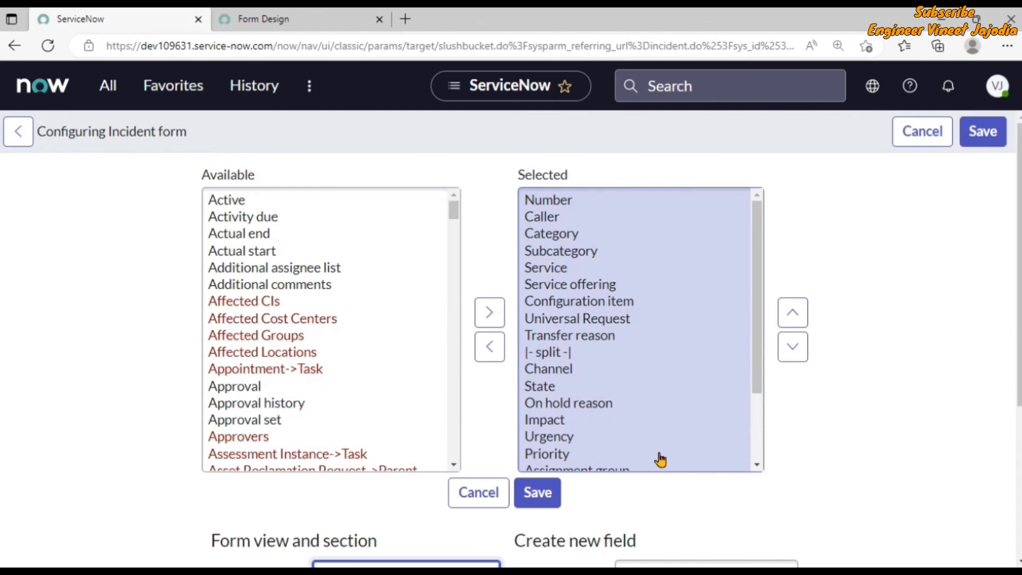
left_click(618, 514)
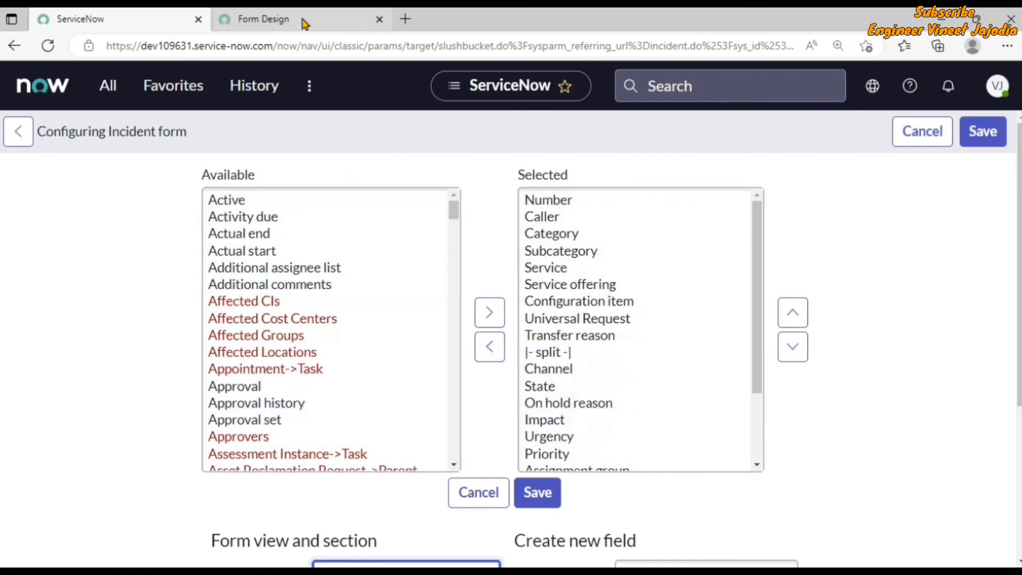
- Switch to Form Design and examine the Demo View's Incident, Demo Section and Short description sections and their column layouts
left_click(299, 17)
scroll(612, 296, "up", 4)
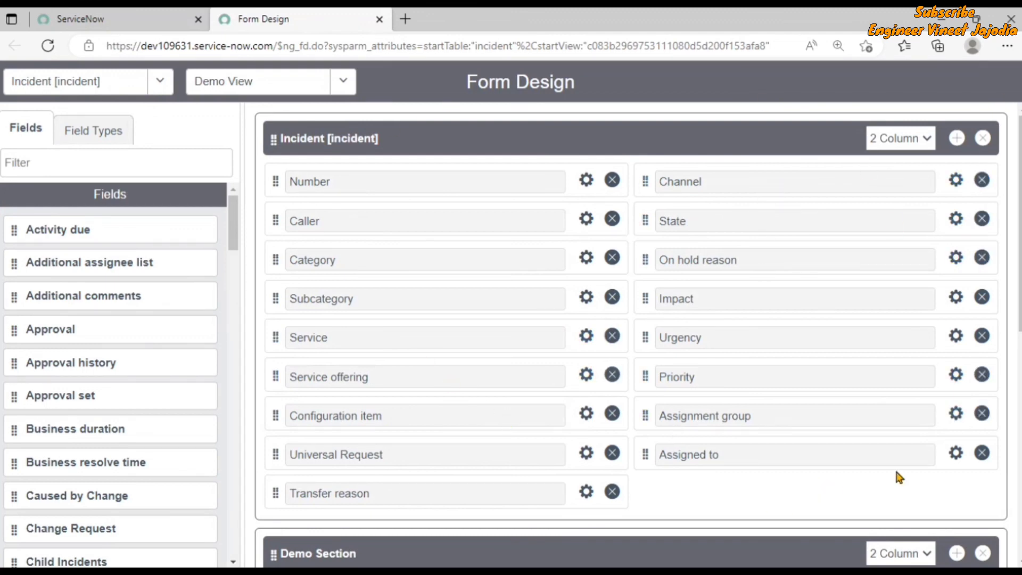
scroll(884, 405, "down", 1)
scroll(884, 405, "down", 2)
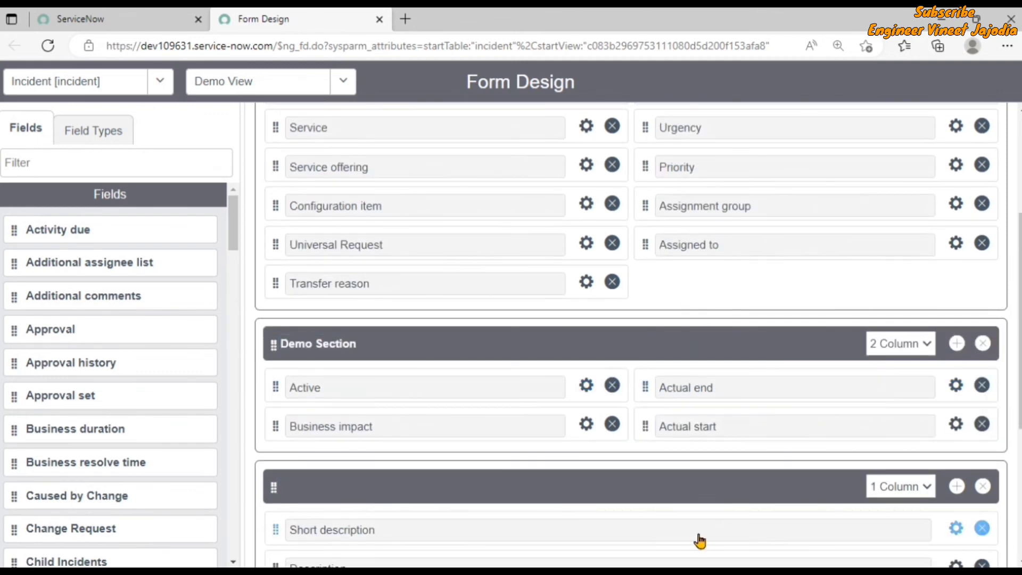
scroll(701, 541, "down", 2)
scroll(697, 543, "up", 4)
scroll(698, 543, "up", 1)
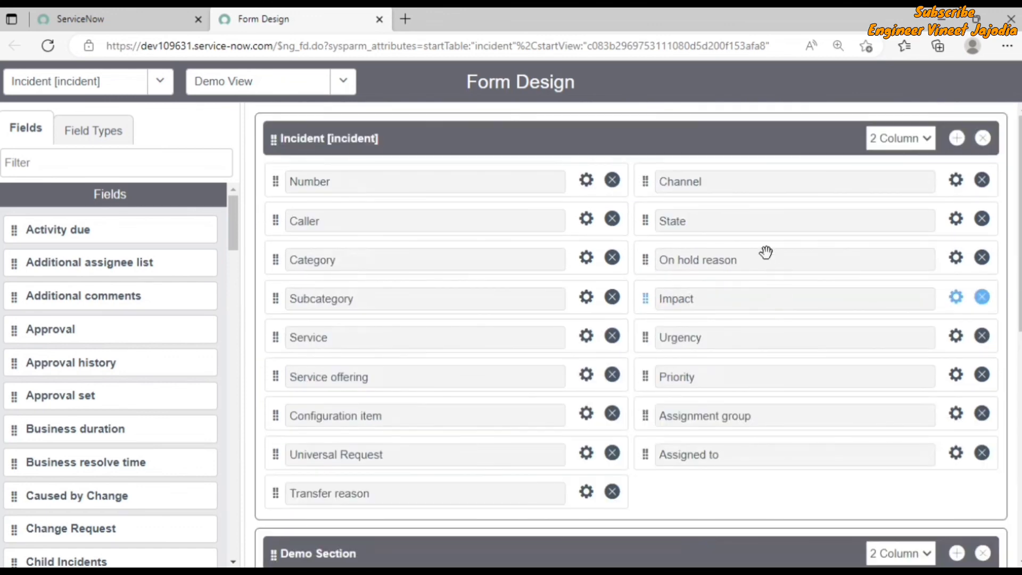
- Return to Form Layout and highlight all selected Default view fields to examine the list through its end
left_click(120, 22)
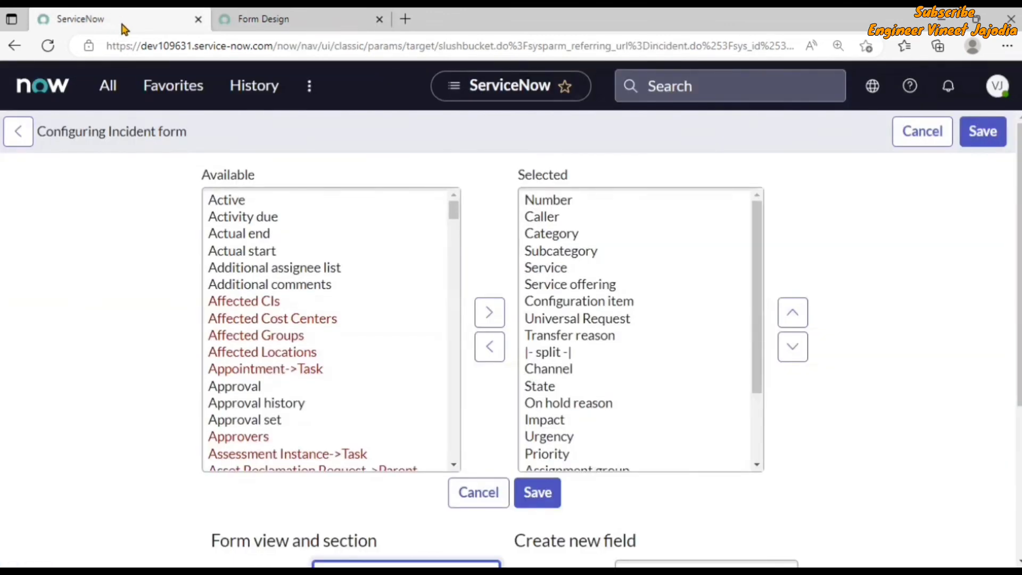
left_click(568, 224)
key("ctrl+a")
scroll(655, 347, "down", 2)
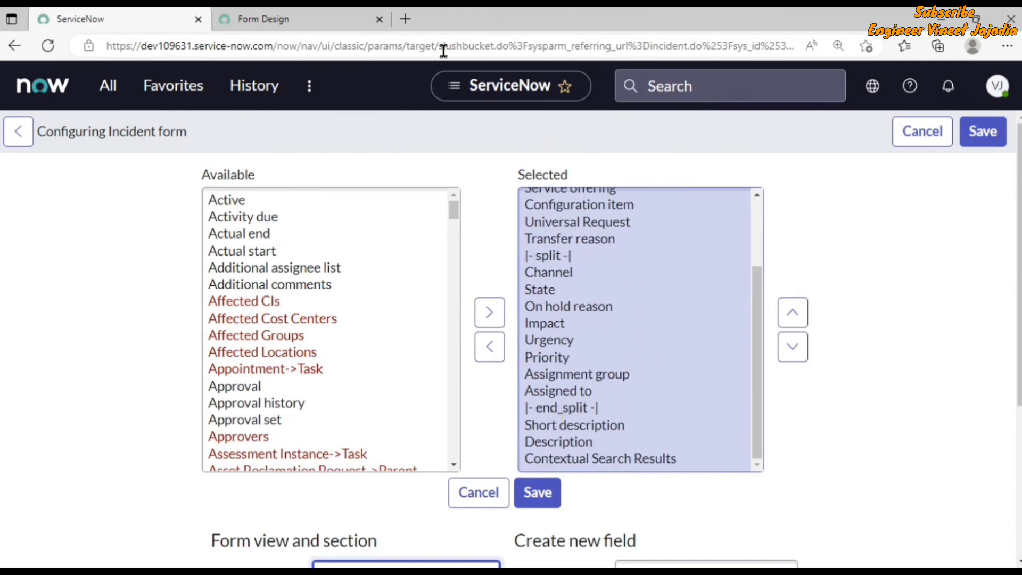
- Go back to Form Design, show the available field types, and examine how all the Demo View sections are laid out
left_click(279, 19)
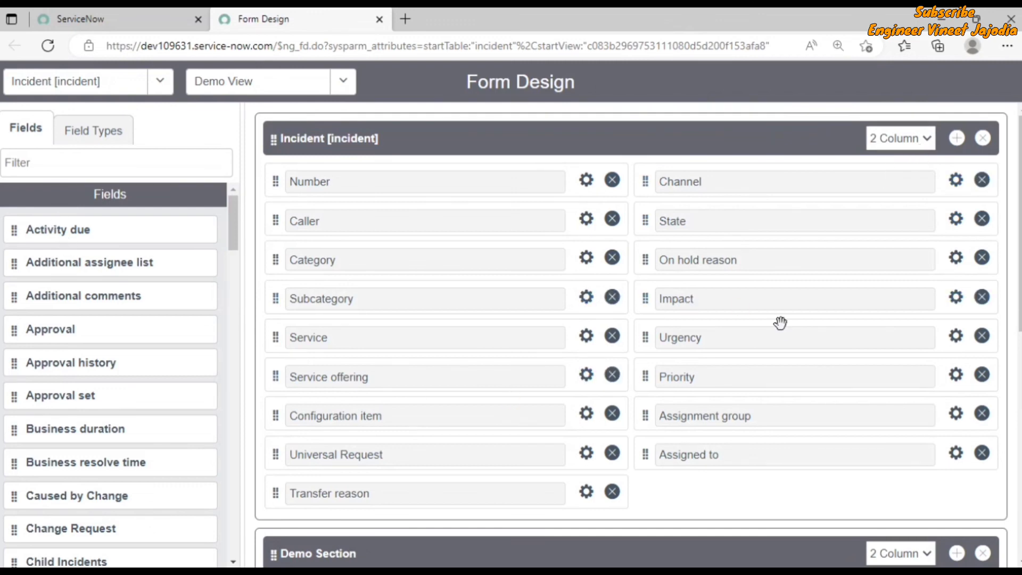
left_click(110, 140)
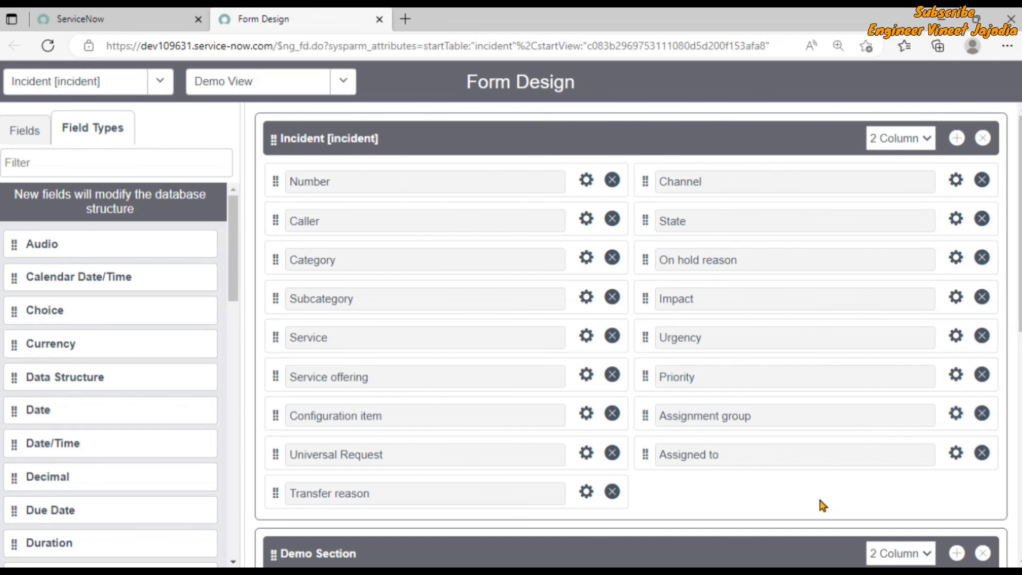
scroll(719, 484, "down", 5)
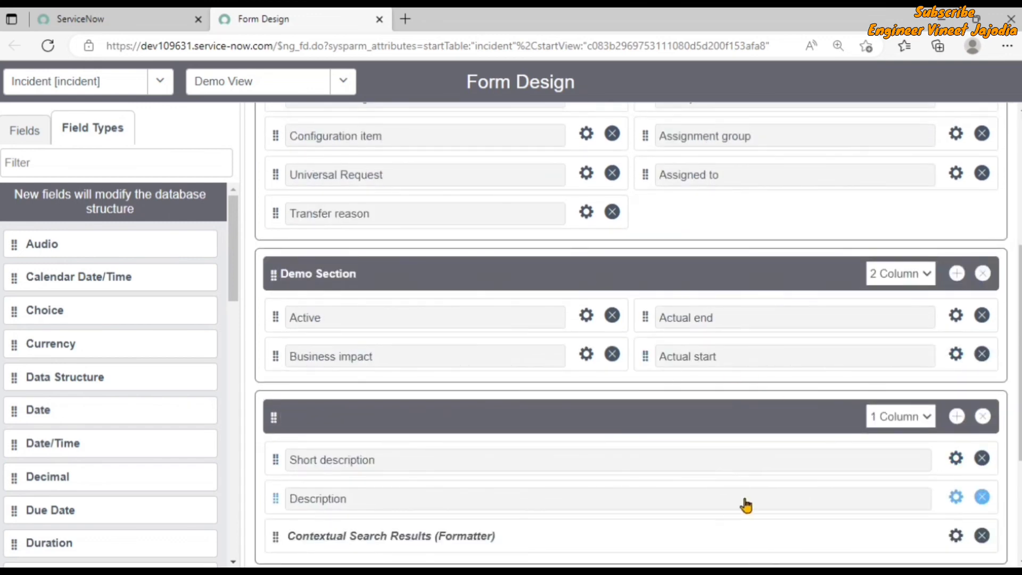
scroll(746, 505, "down", 4)
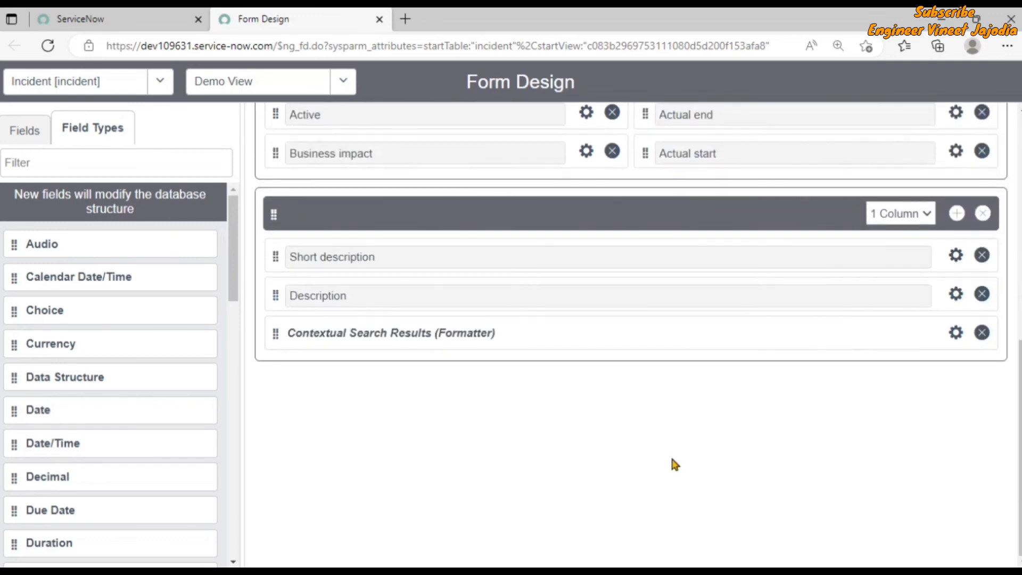
scroll(693, 450, "up", 9)
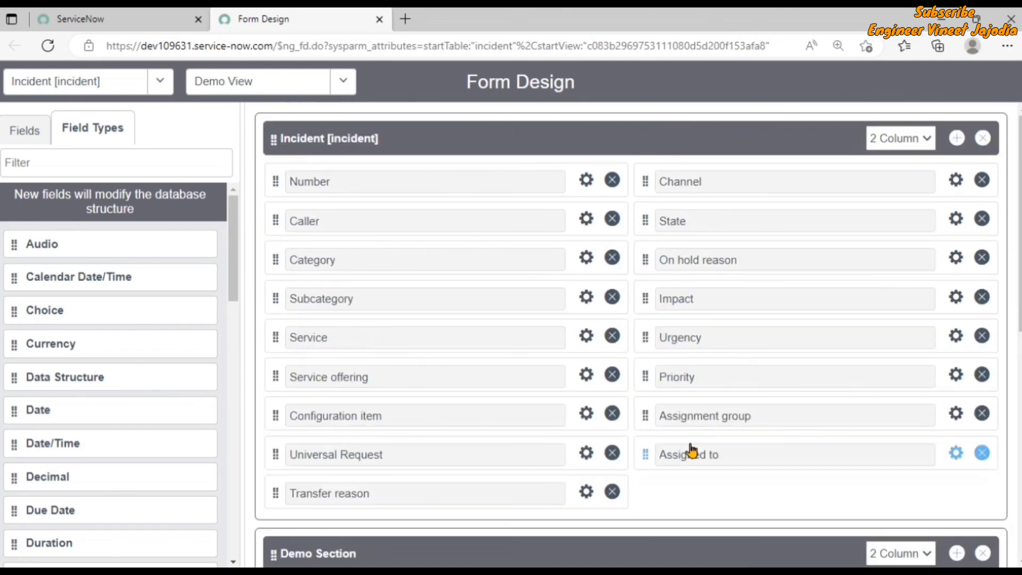